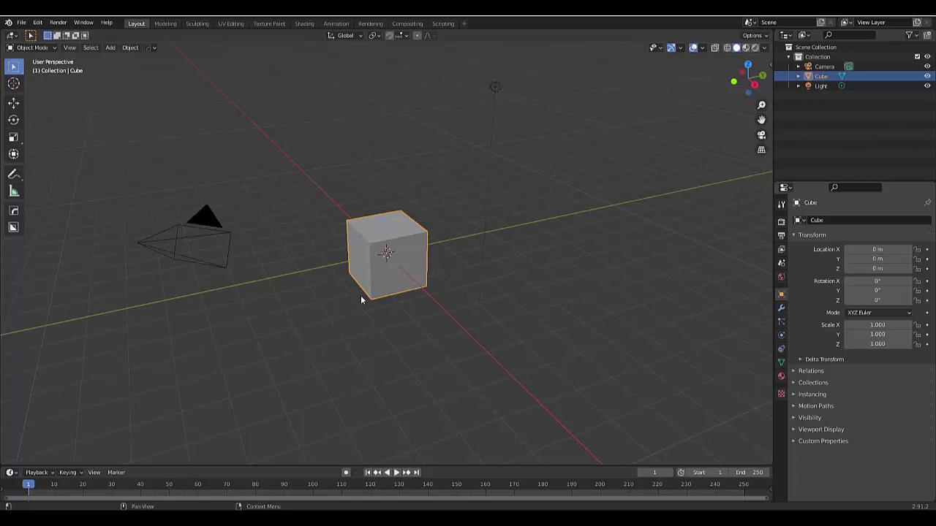
Delete the default cube from the scene
left_click(335, 338)
scroll(332, 324, "down", 3)
scroll(372, 282, "up", 5)
middle_click_drag(376, 276, 501, 270)
scroll(502, 270, "down", 4)
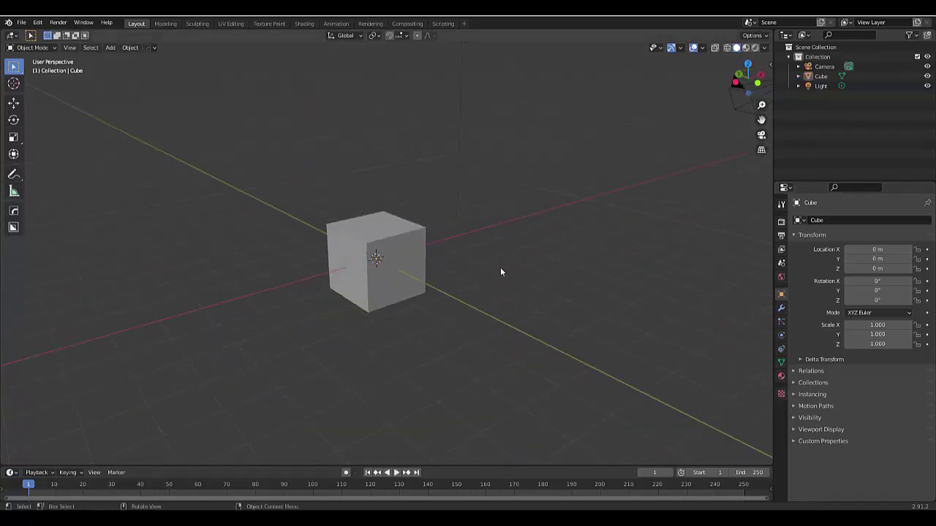
scroll(449, 271, "up", 5)
left_click(393, 282)
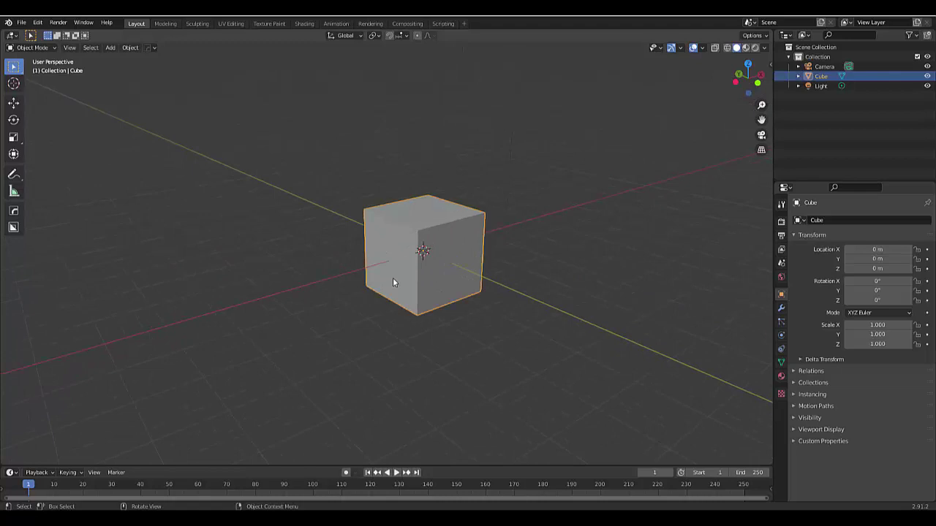
key("x")
left_click(410, 276)
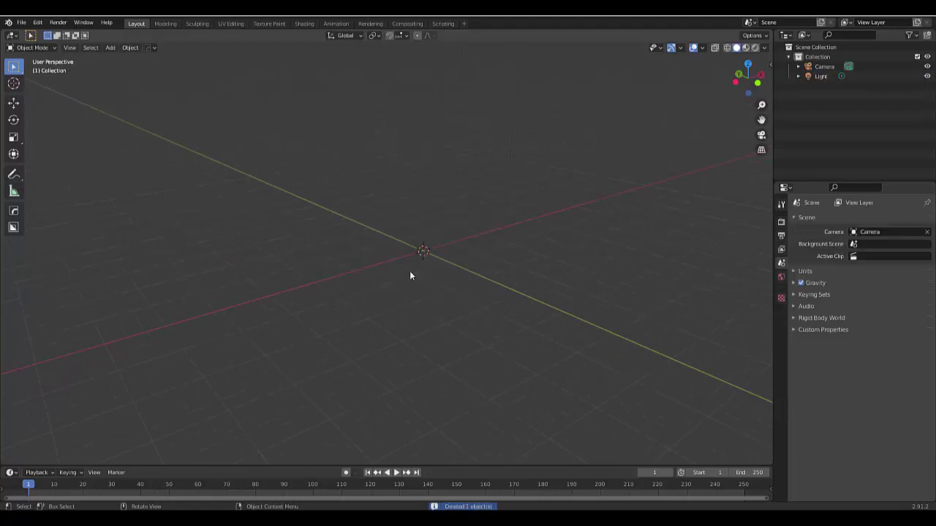
Switch to the front orthographic view and enable the Screencast Keys display
key("KP_1")
key("n")
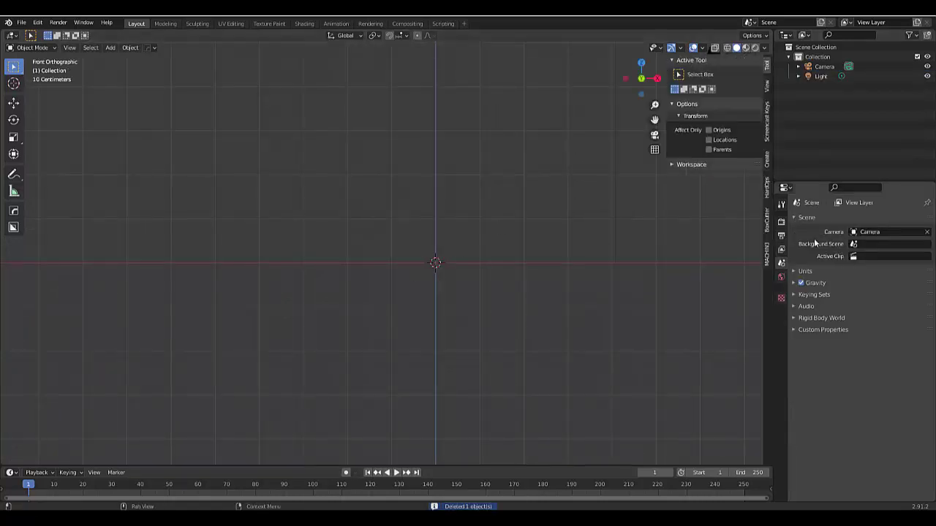
left_click(767, 132)
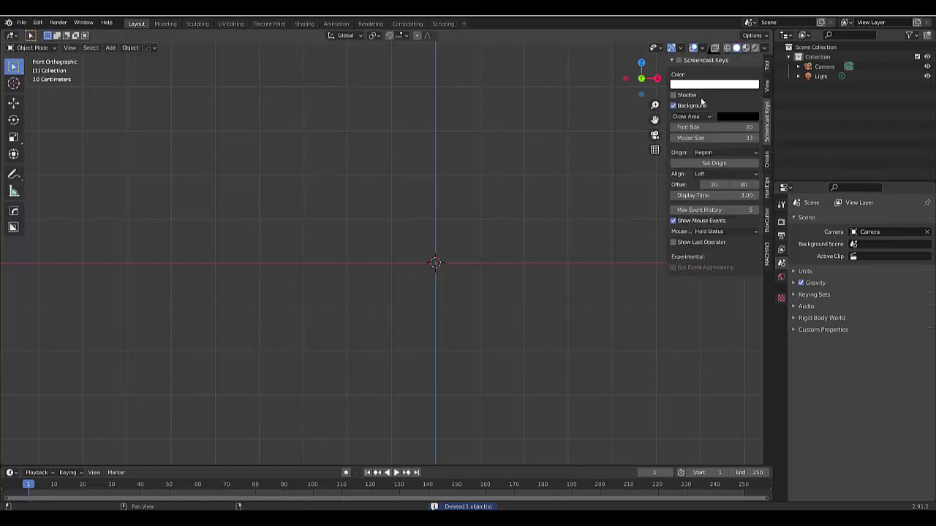
left_click(678, 60)
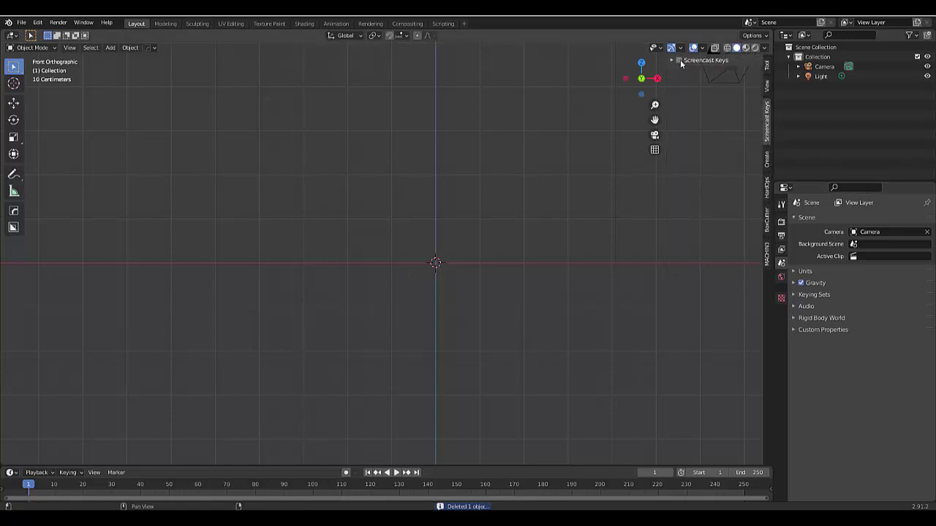
left_click(768, 66)
key("n")
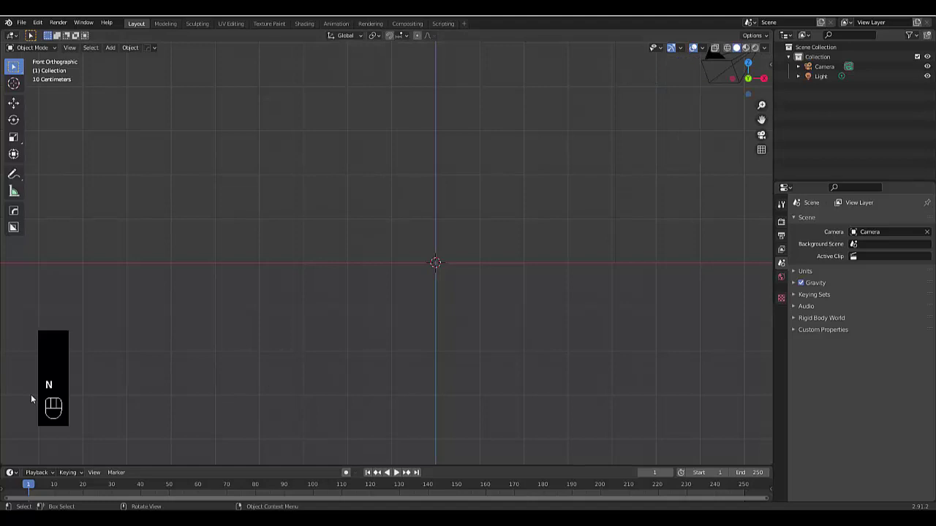
Add a Path curve at the world origin
scroll(529, 361, "up", 1)
middle_click_drag(528, 362, 608, 319, "shift")
key("shift+a")
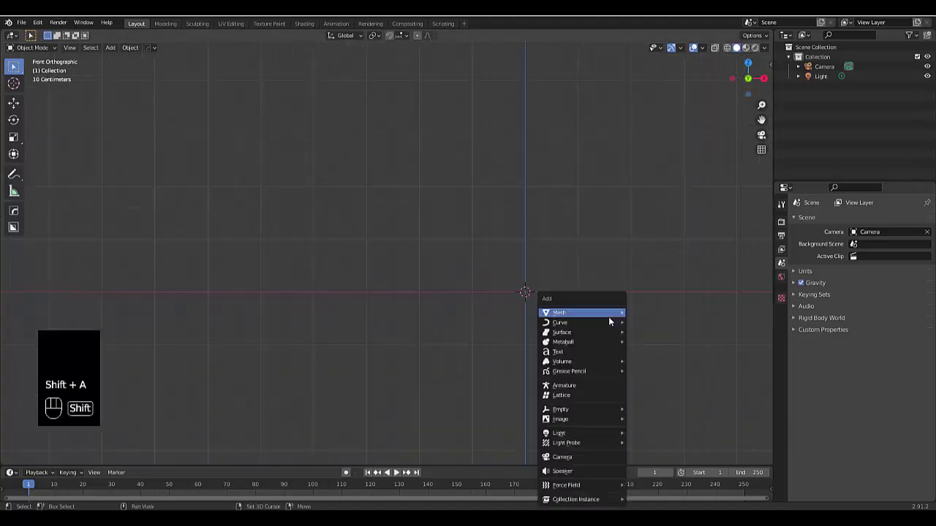
mouse_move(610, 322)
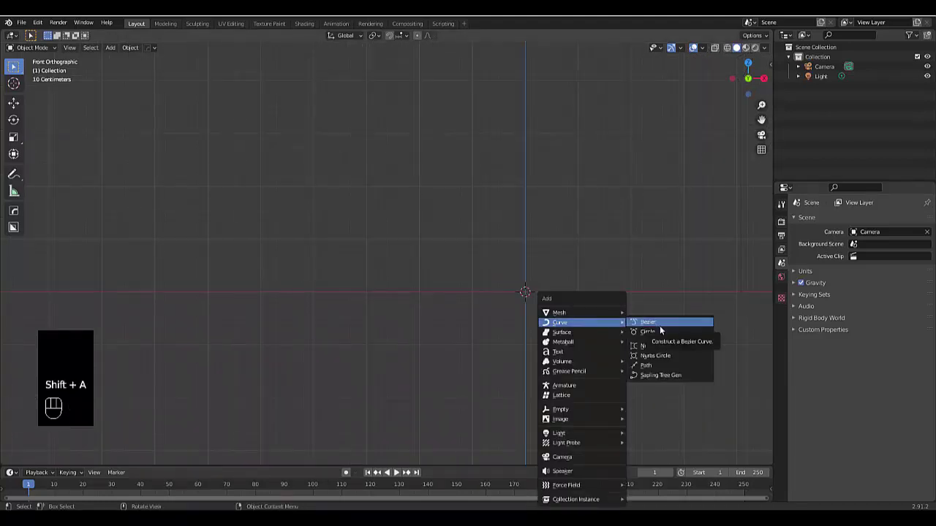
left_click(649, 365)
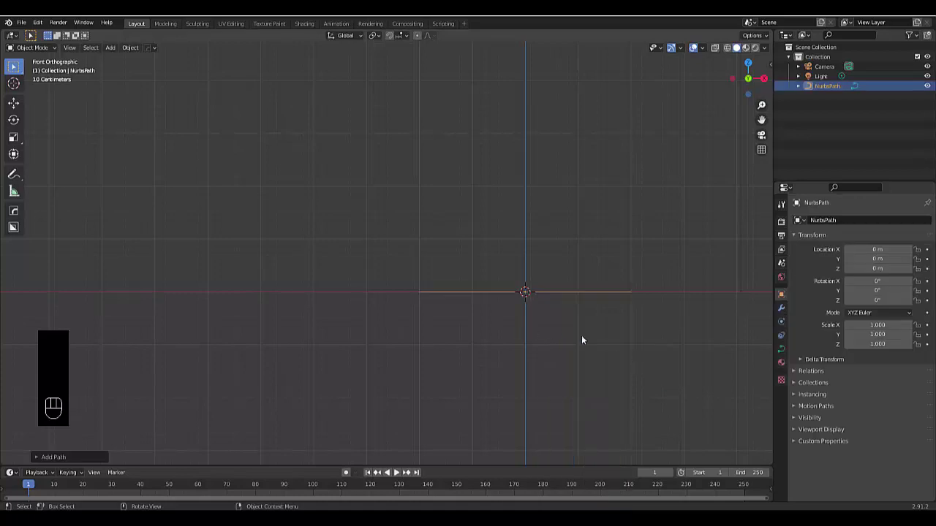
Rotate the path 90° about the Y axis and move it 2 m up along Z
key("r")
type("y")
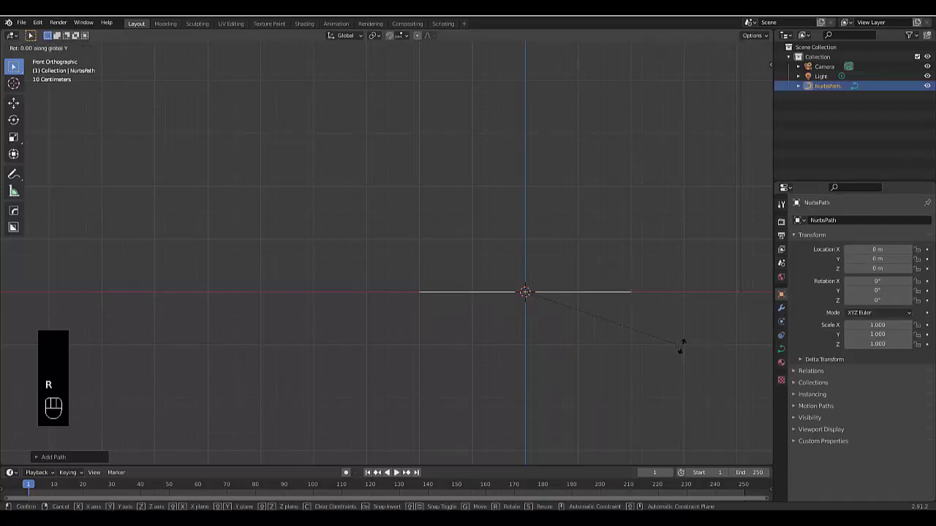
type("90")
key("Return")
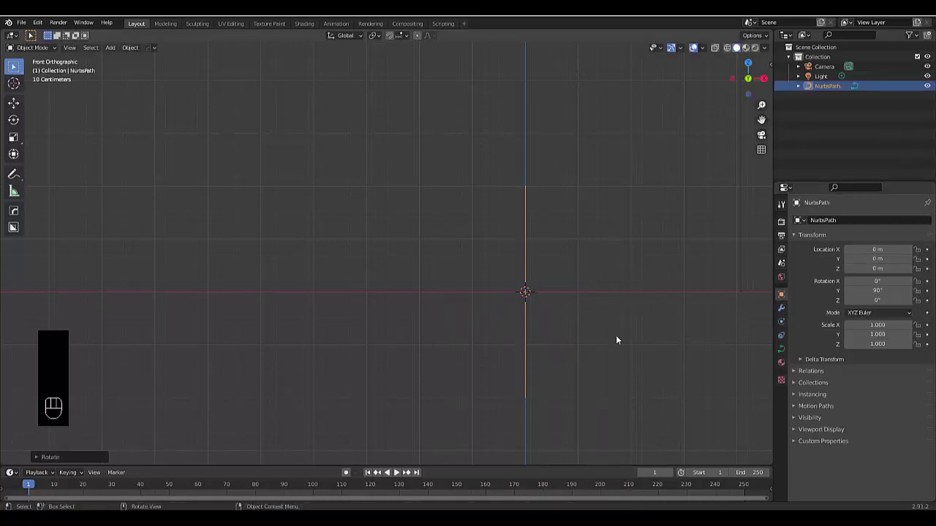
type("g")
type("z2")
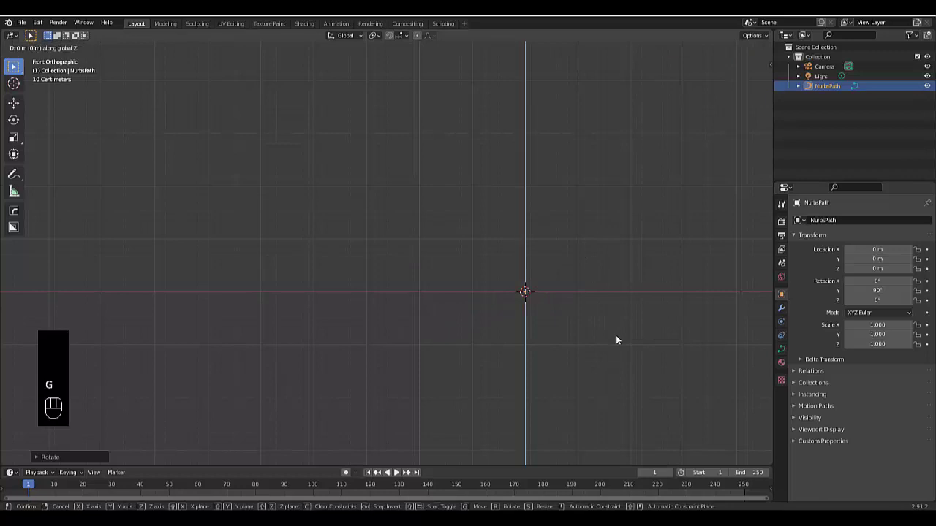
key("Return")
In Edit Mode, move the path's upper four control points up and to the right, leaving the base point at the origin
key("ctrl+Tab")
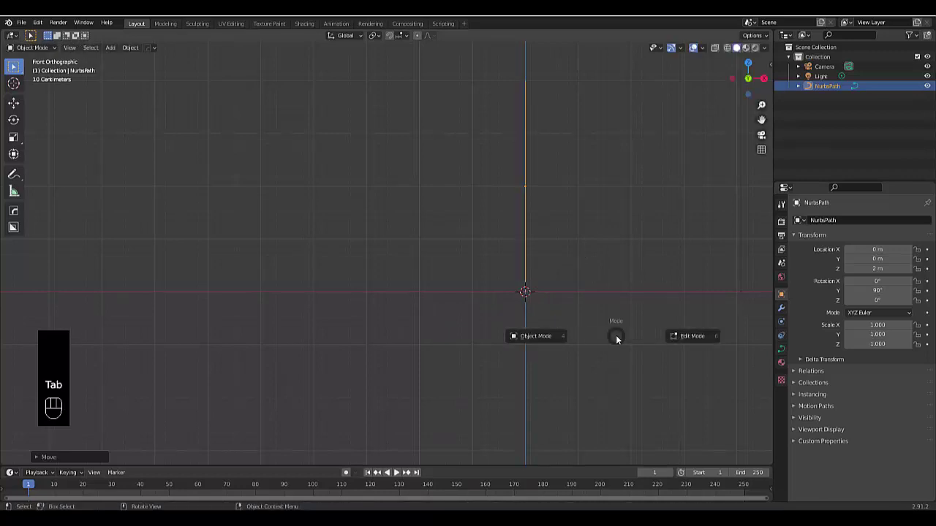
left_click(617, 332)
scroll(533, 245, "down", 2)
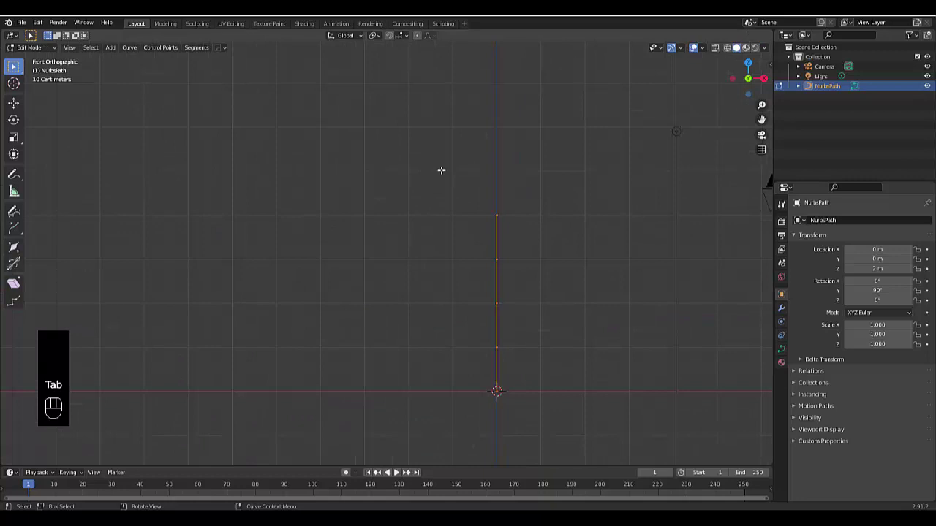
left_click_drag(438, 170, 600, 353)
scroll(593, 355, "up", 1)
key("g")
left_click(562, 173)
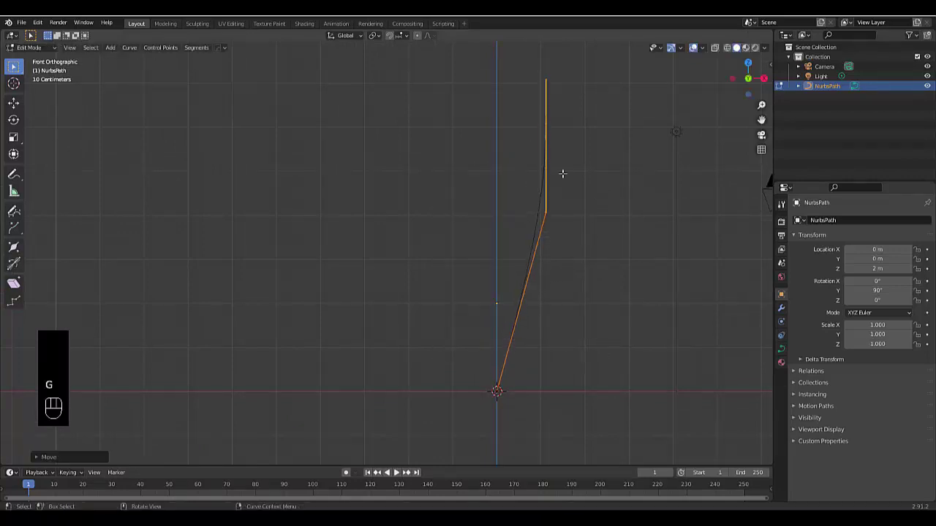
Move the path's top three control points about 3 m right and 1.5 m down, and shift the top two slightly up and left
left_click_drag(489, 63, 602, 178)
key("g")
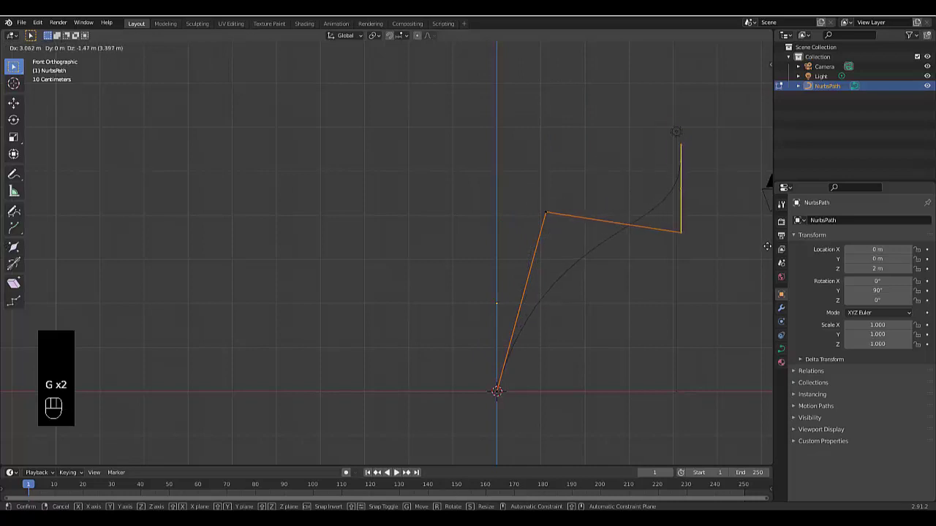
left_click(670, 149)
left_click_drag(645, 128, 703, 220)
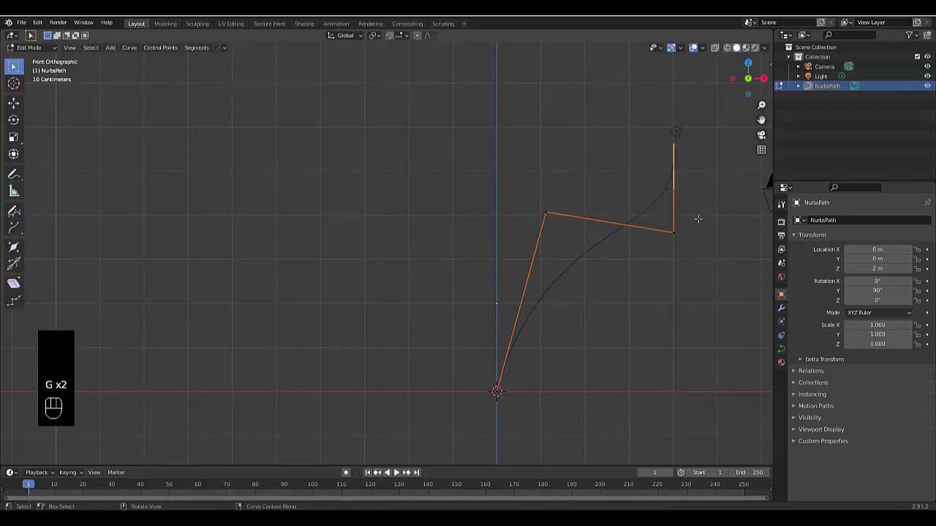
key("g")
left_click(669, 136)
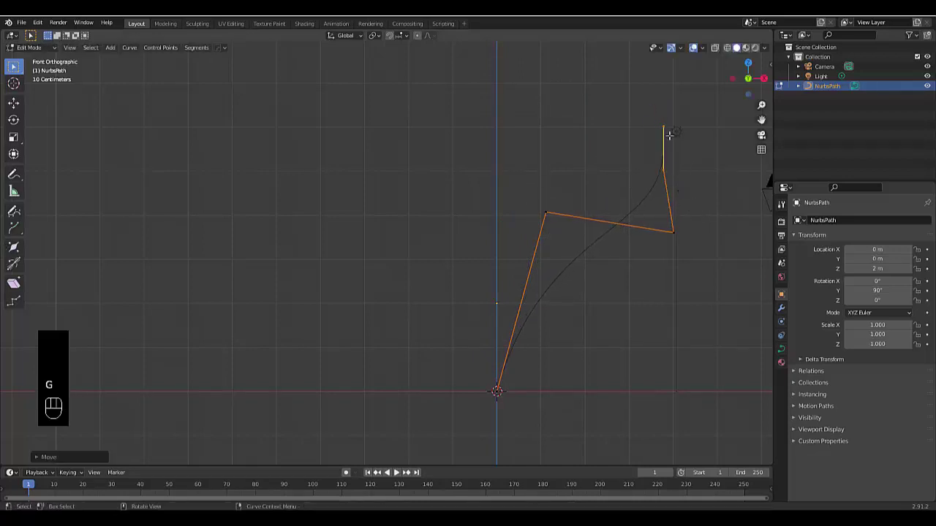
Move the path's topmost control point left and slightly up so the curve bends back toward the Z axis
left_click(654, 134)
left_click_drag(626, 106, 669, 147)
key("g")
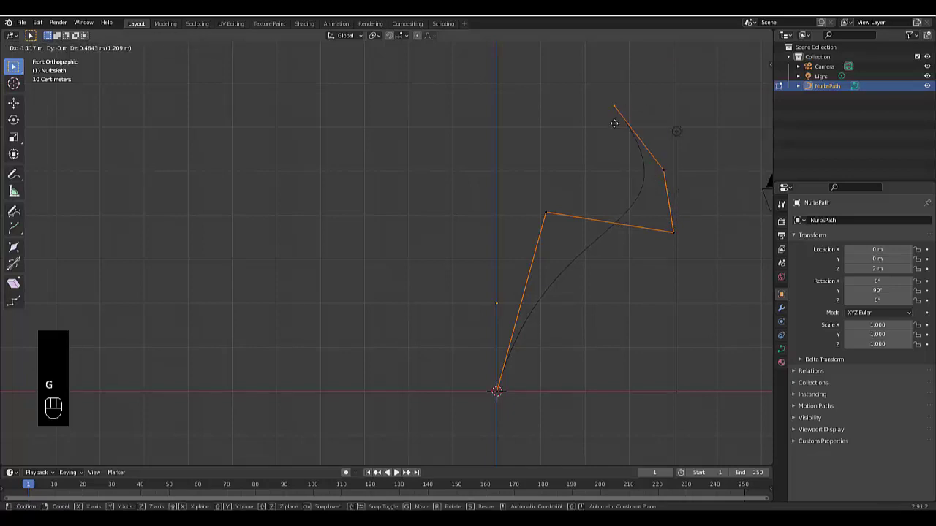
left_click(568, 122)
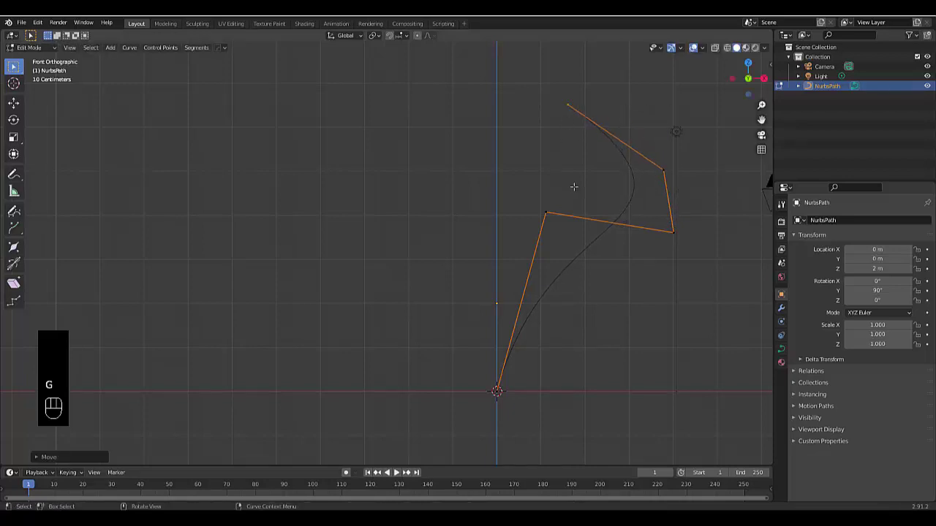
Extrude the path's end point up and left past the Z axis, and extrude it again up and to the right
scroll(512, 99, "down", 5)
scroll(512, 100, "up", 4)
key("e")
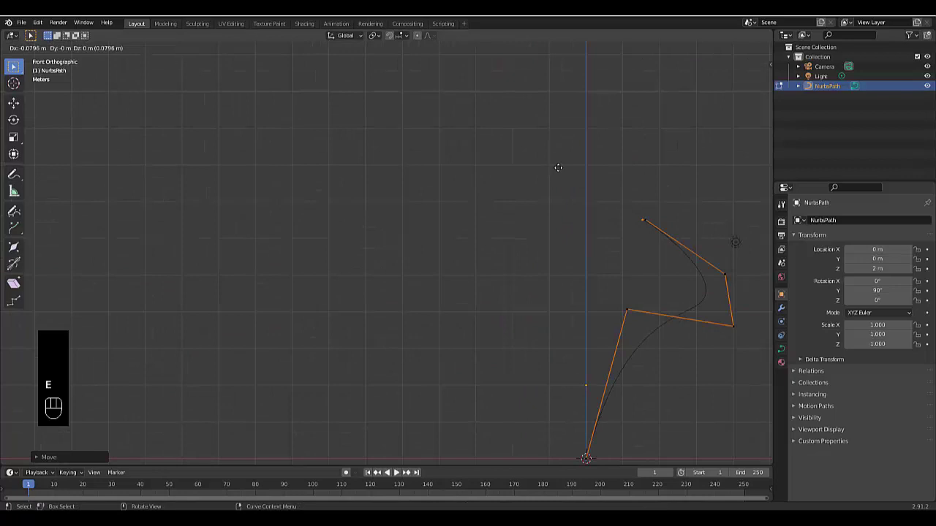
left_click(517, 125)
scroll(570, 184, "down", 3)
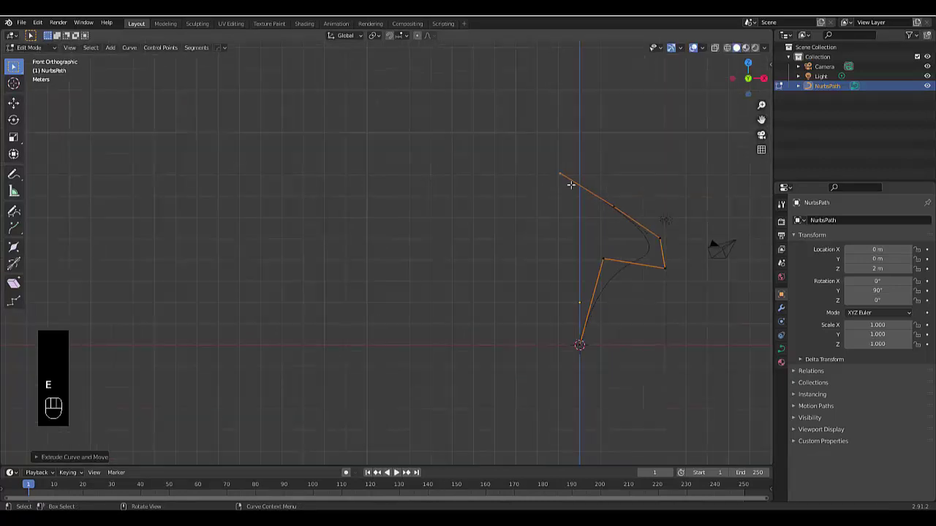
scroll(571, 187, "up", 4)
key("e")
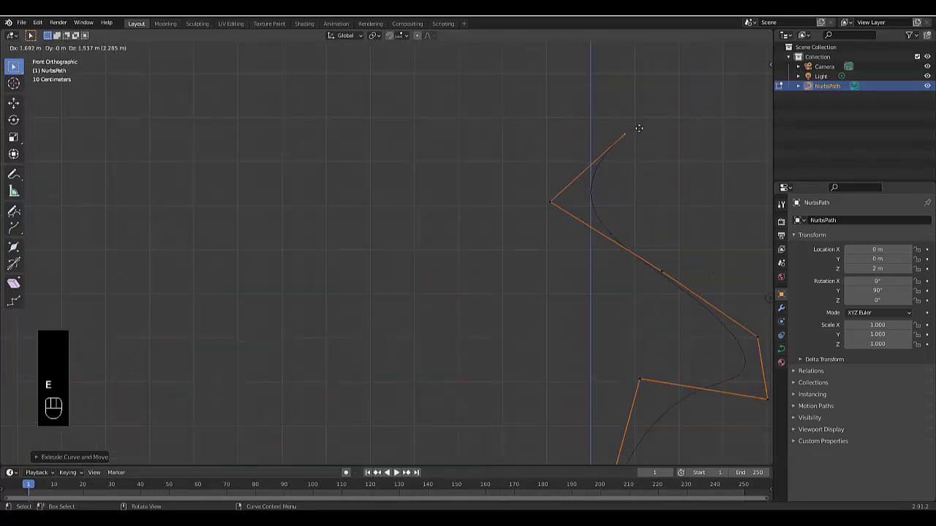
left_click(658, 137)
scroll(591, 224, "down", 3)
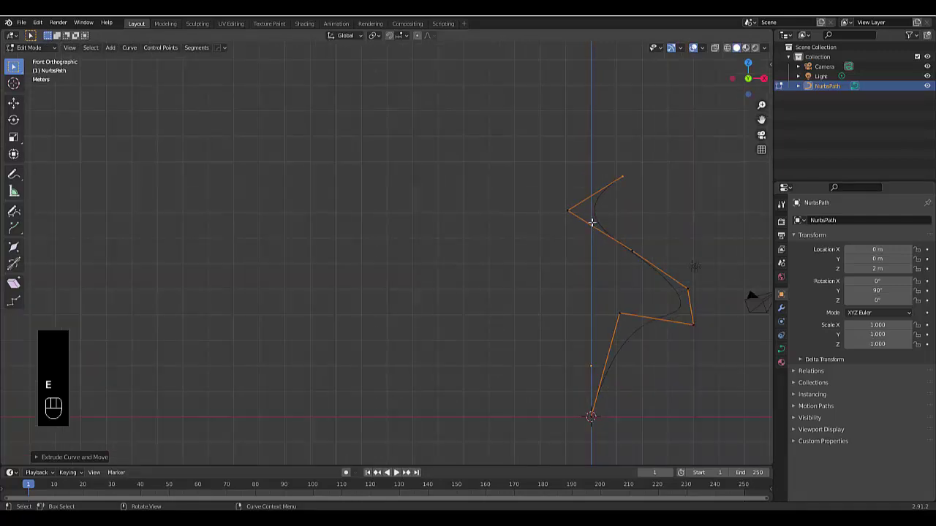
Leave path editing and return to Object Mode
scroll(622, 330, "down", 4, "shift")
scroll(597, 307, "down", 3)
scroll(598, 307, "up", 1)
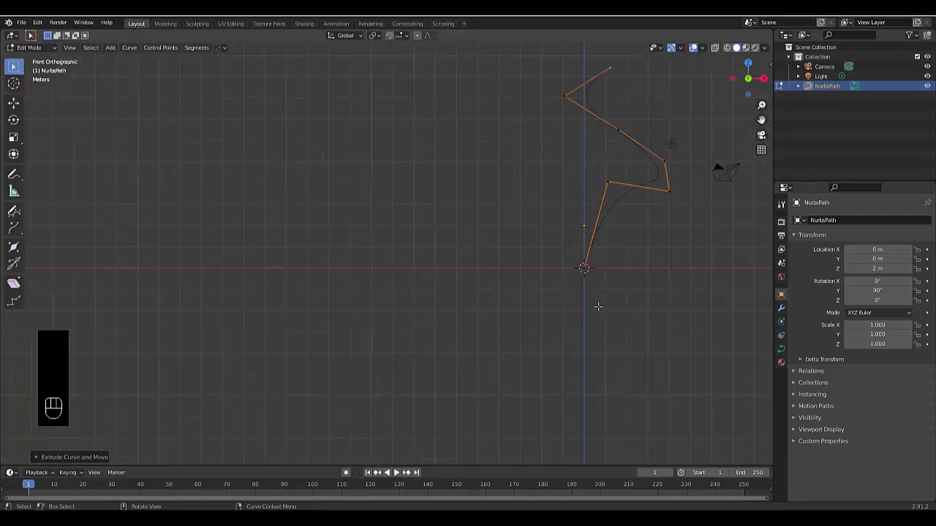
key("shift")
scroll(601, 260, "up", 2)
scroll(577, 248, "down", 4)
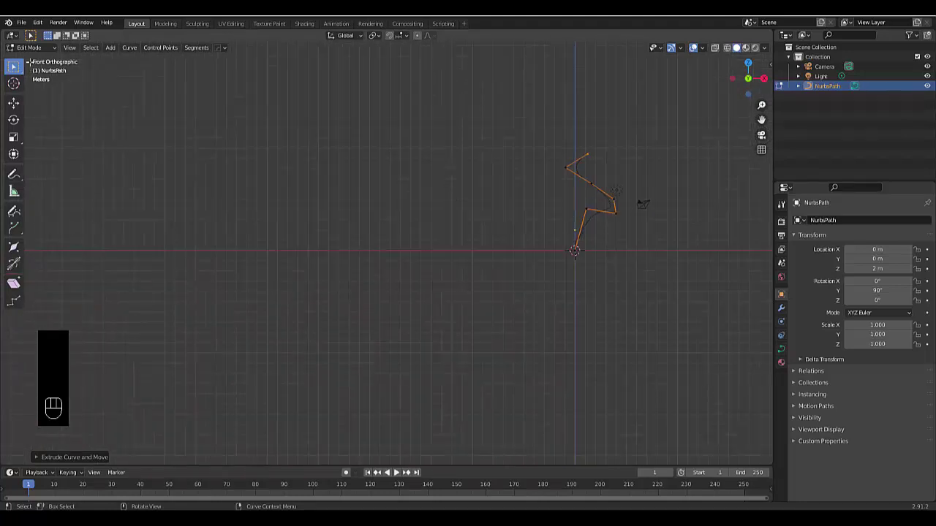
left_click(34, 49)
left_click(24, 63)
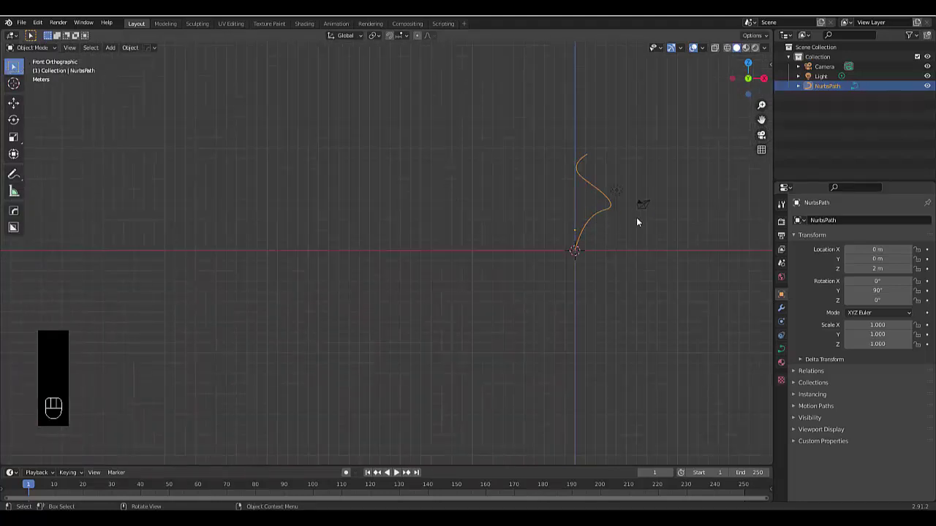
Add a Bezier circle at the base of the path
scroll(636, 222, "up", 2)
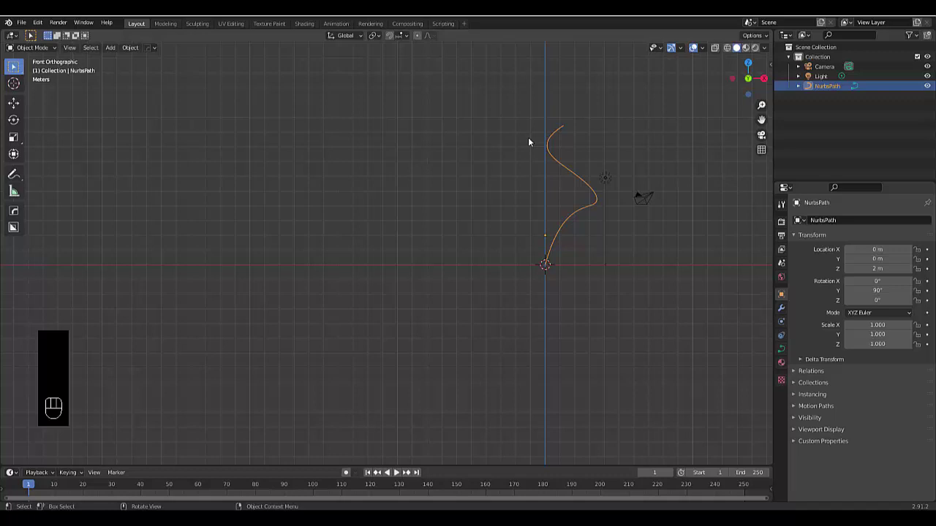
key("shift+a")
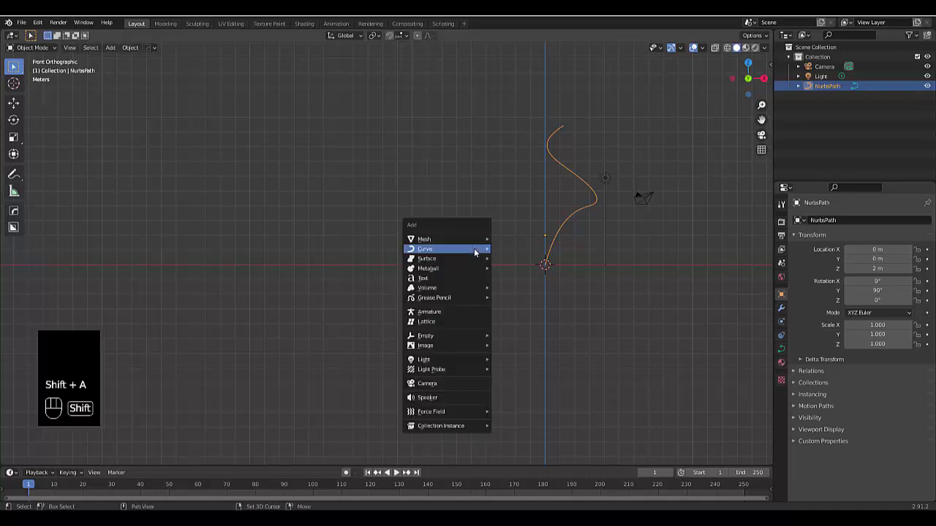
mouse_move(474, 252)
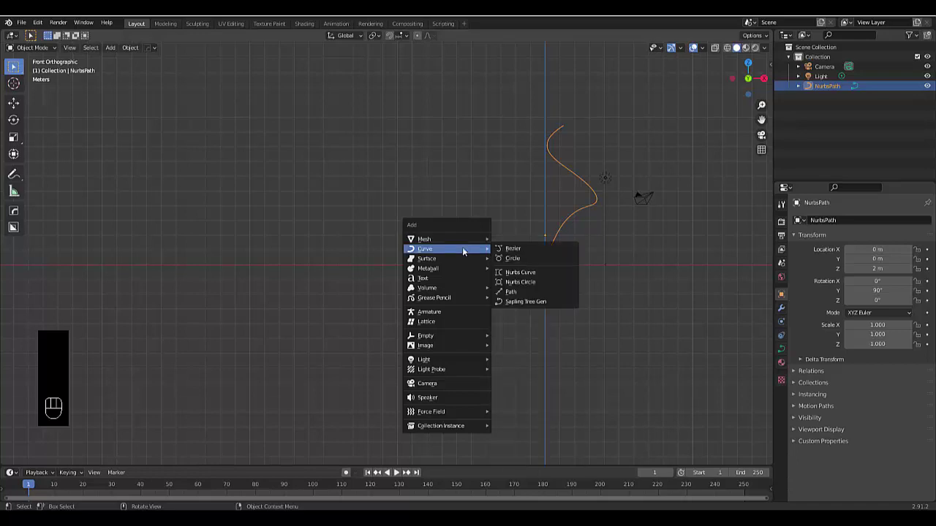
left_click(509, 259)
scroll(567, 248, "up", 4)
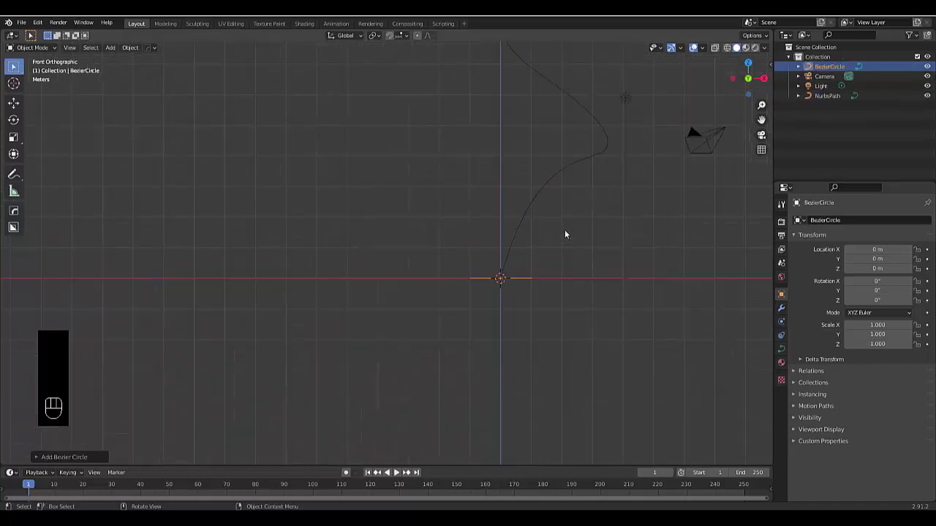
Create a collection named Curves and move the path into it
left_click(543, 188)
right_click(784, 164)
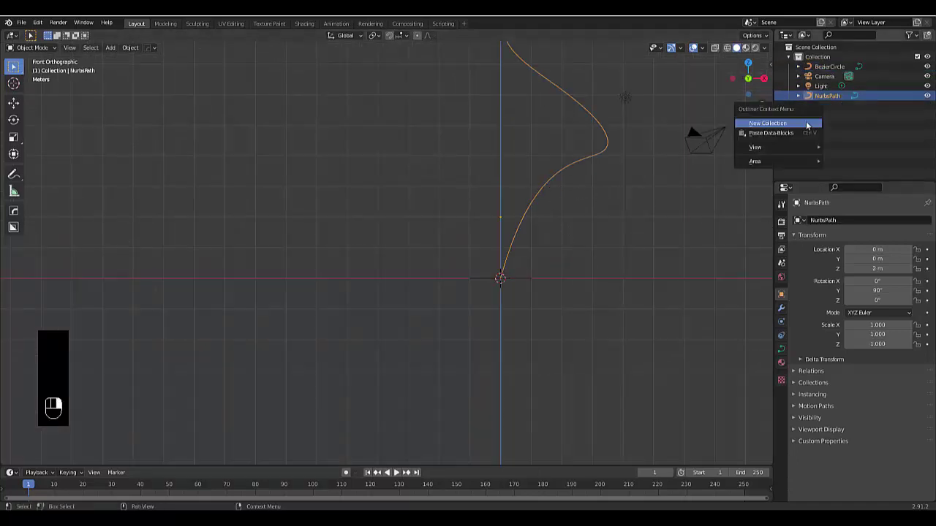
left_click(807, 121)
double_click(819, 106)
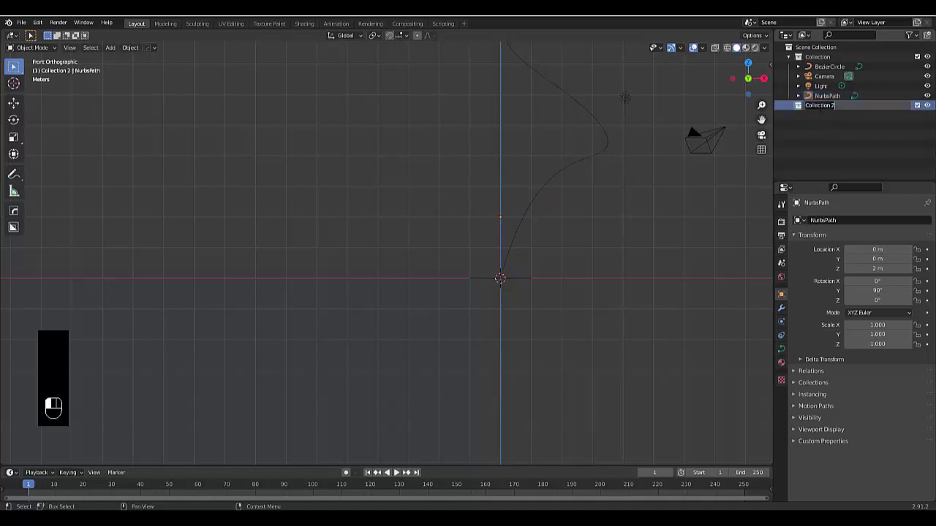
type("Curves")
key("Return")
left_click_drag(826, 96, 831, 108)
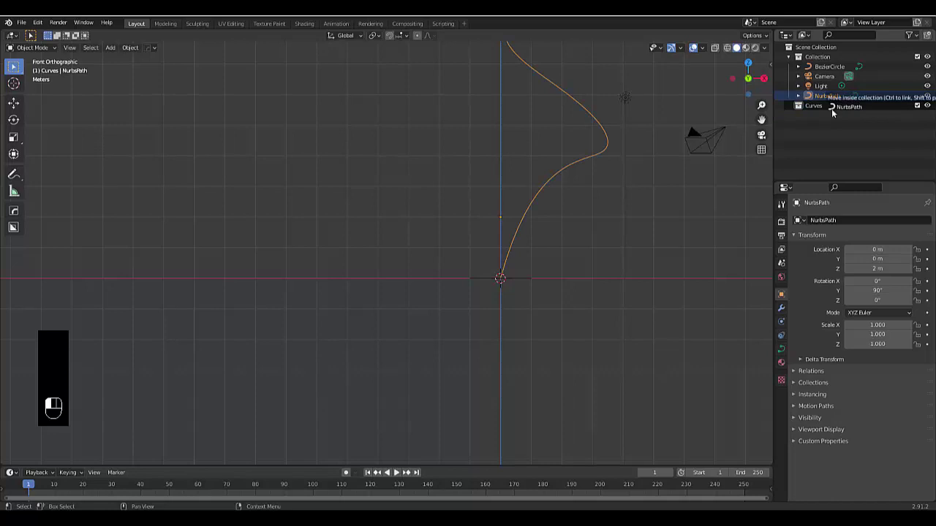
Move the Bezier circle into the Curves collection and assign it as the path's bevel object
left_click_drag(831, 68, 826, 96)
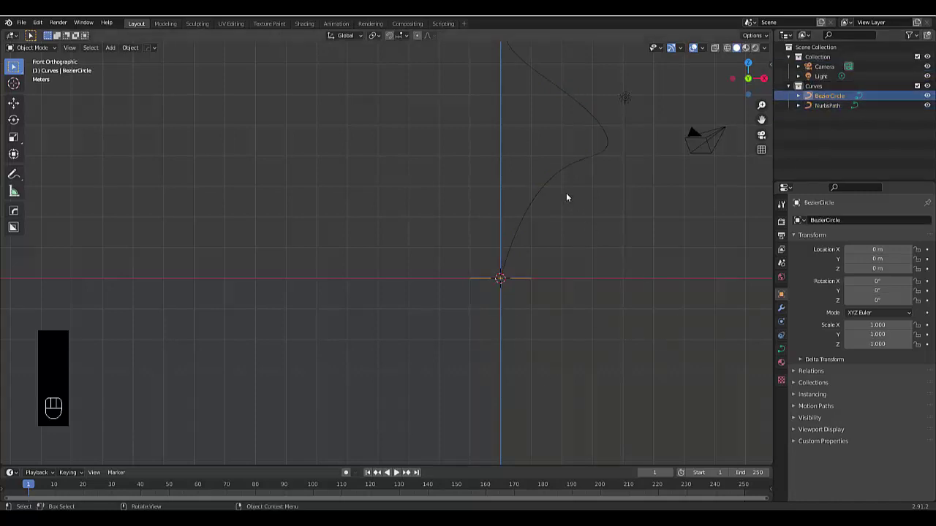
left_click(546, 177)
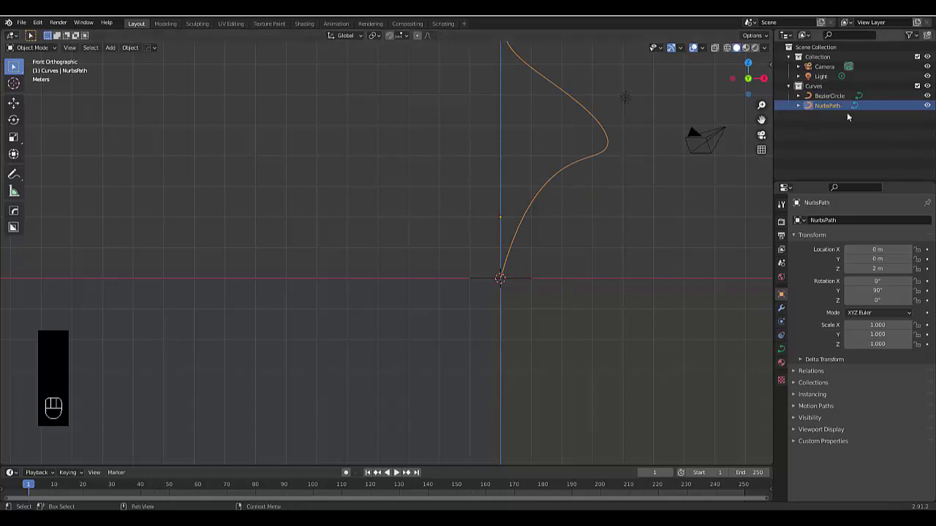
left_click(781, 350)
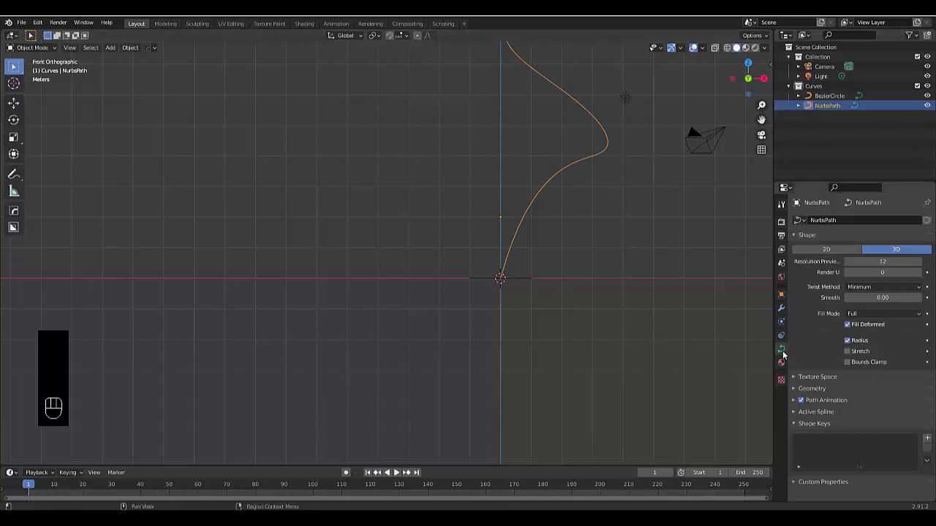
left_click(820, 390)
left_click(854, 444)
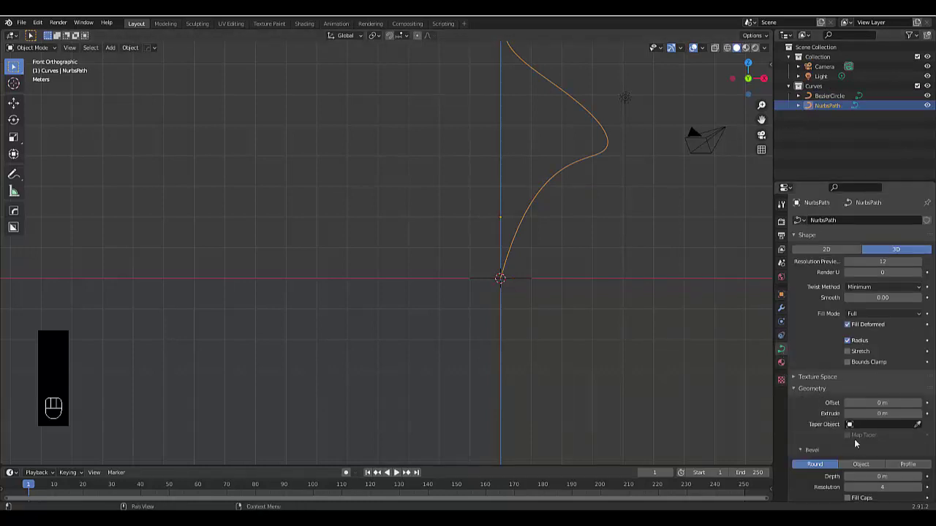
left_click(861, 465)
left_click(867, 476)
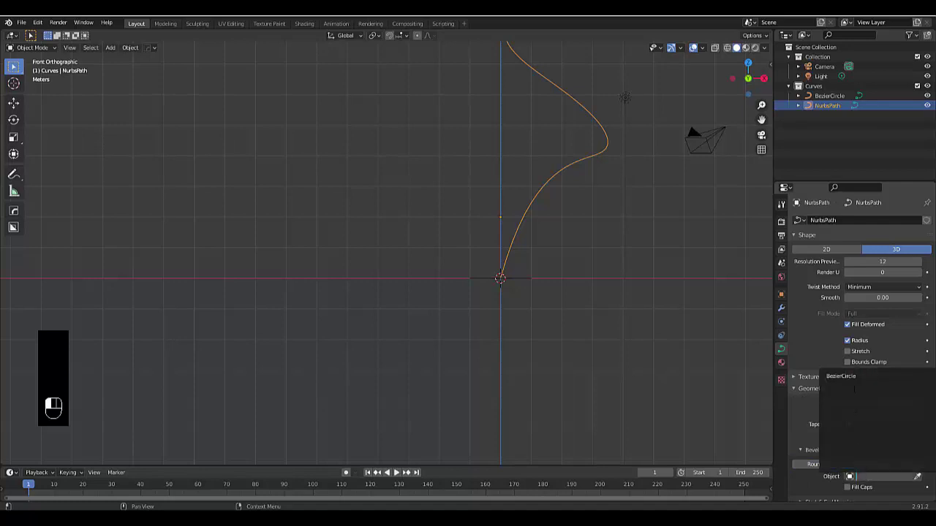
left_click(846, 376)
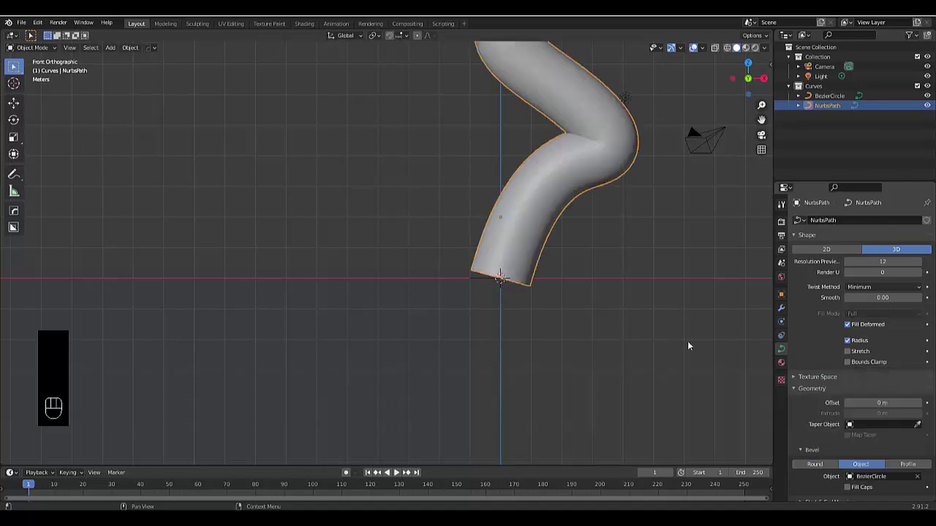
Scale down the Bezier circle to make the tube along the path thinner
left_click(869, 95)
key("s")
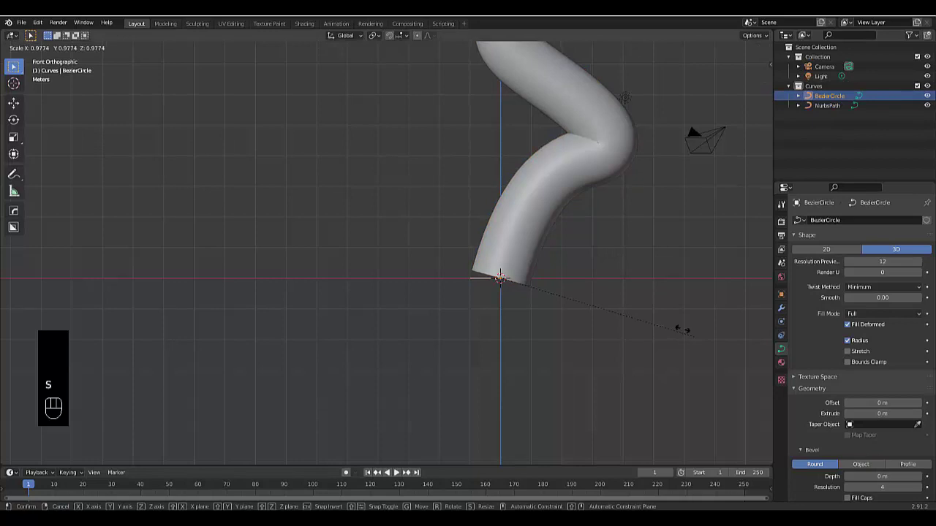
left_click(591, 276)
scroll(566, 349, "down", 5)
scroll(520, 212, "up", 4)
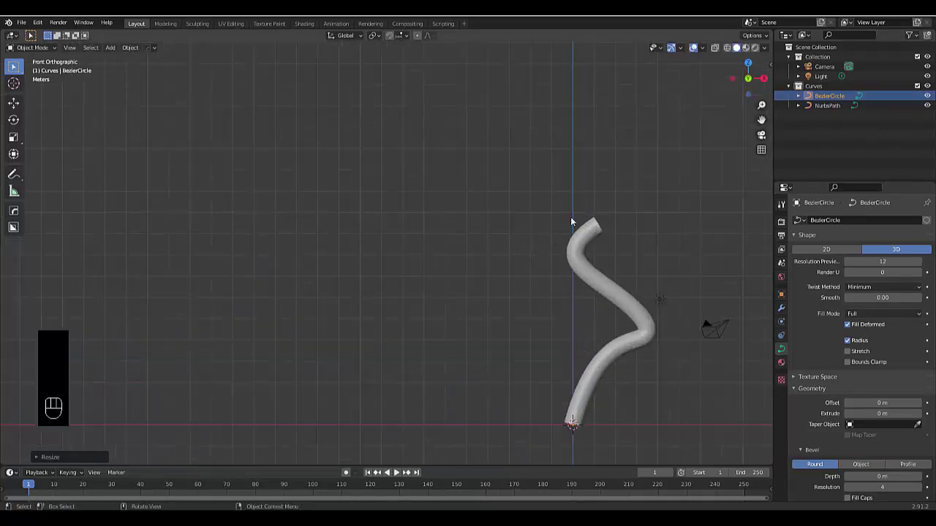
scroll(603, 410, "down", 2)
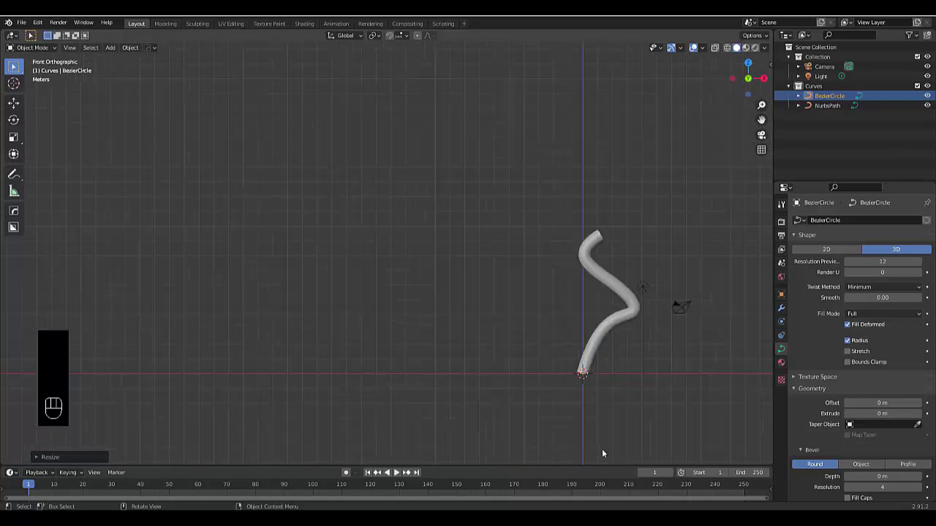
scroll(581, 324, "up", 4)
scroll(607, 329, "down", 3)
scroll(608, 320, "up", 3)
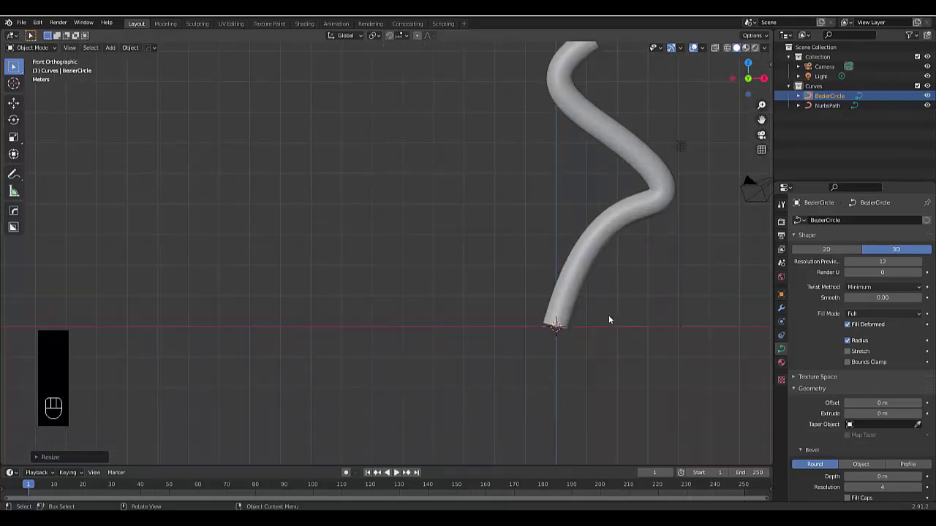
scroll(618, 324, "up", 1)
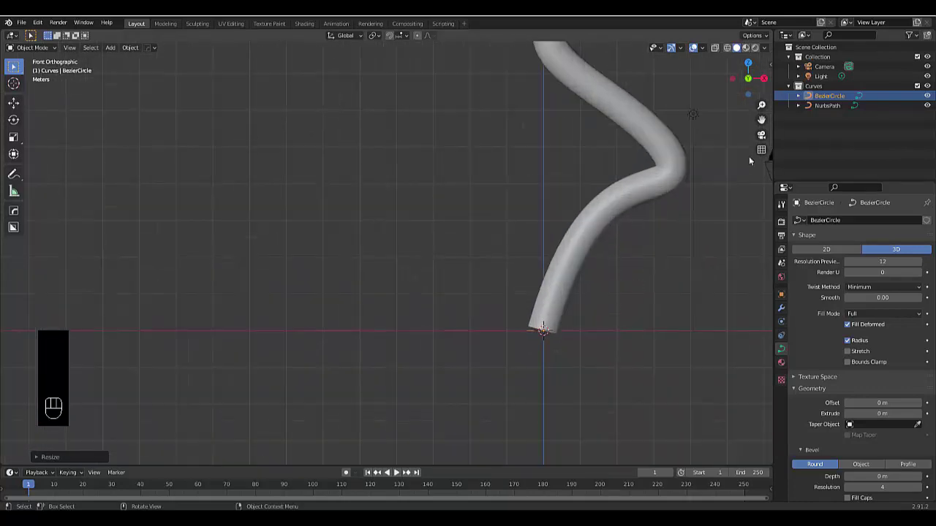
Enter Edit Mode on the NurbsPath and enable Fill Caps for its bevel
left_click(827, 106)
key("Tab")
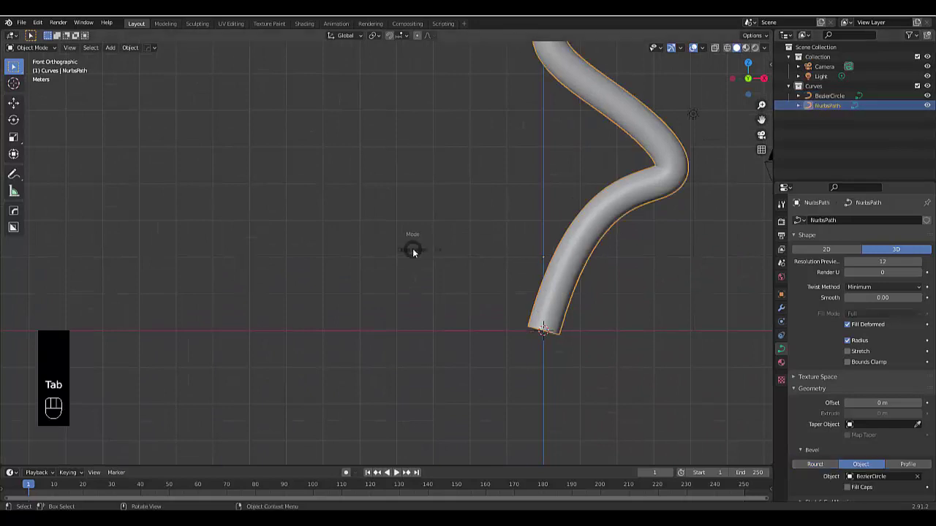
left_click(483, 247)
scroll(488, 243, "up", 1)
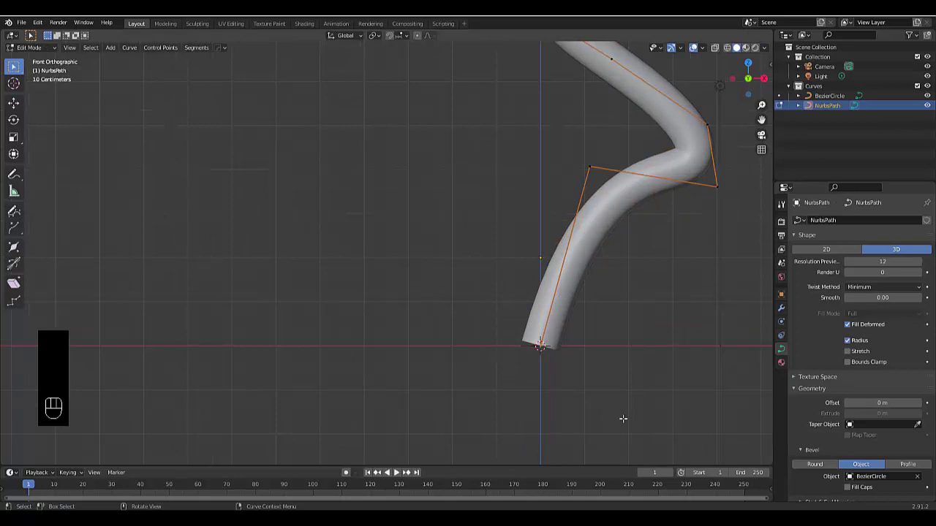
scroll(841, 435, "down", 2)
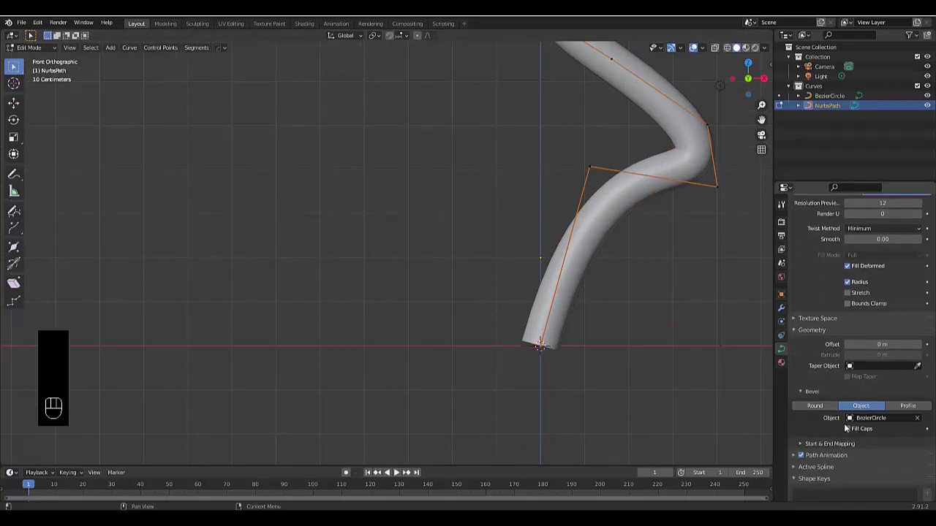
left_click(847, 430)
middle_click_drag(556, 366, 624, 345)
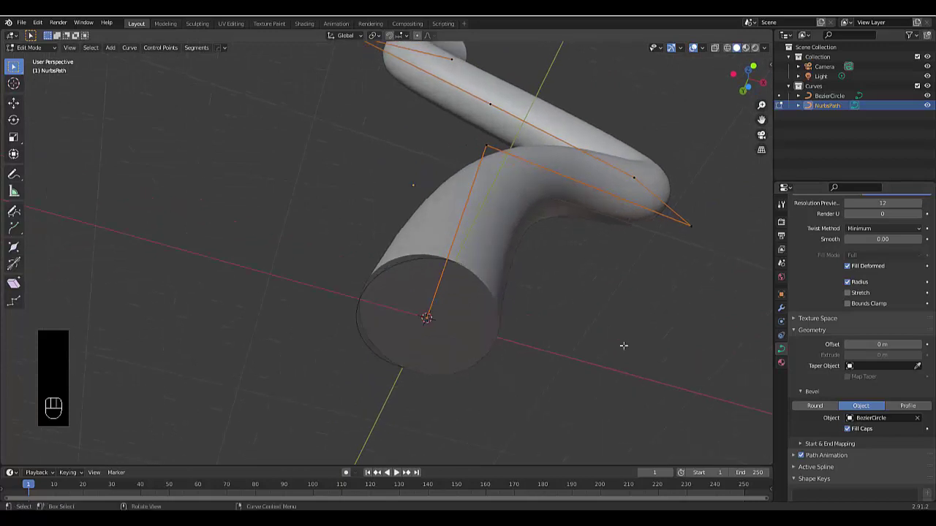
left_click(847, 430)
left_click(848, 429)
Shrink the curve radius at the path's base point to taper the tube to a tip, by a factor of about 0.15
middle_click_drag(515, 351, 423, 394)
scroll(398, 376, "up", 2)
left_click_drag(426, 314, 517, 414)
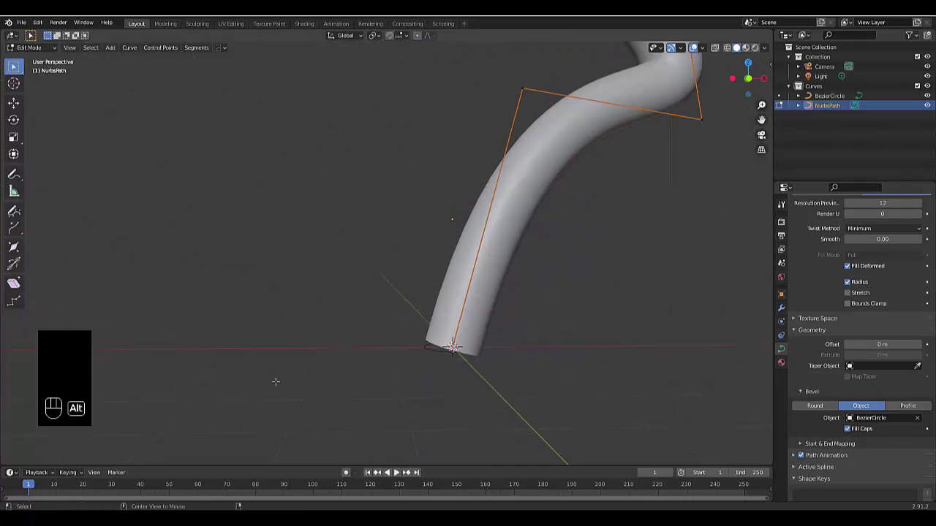
key("alt+s")
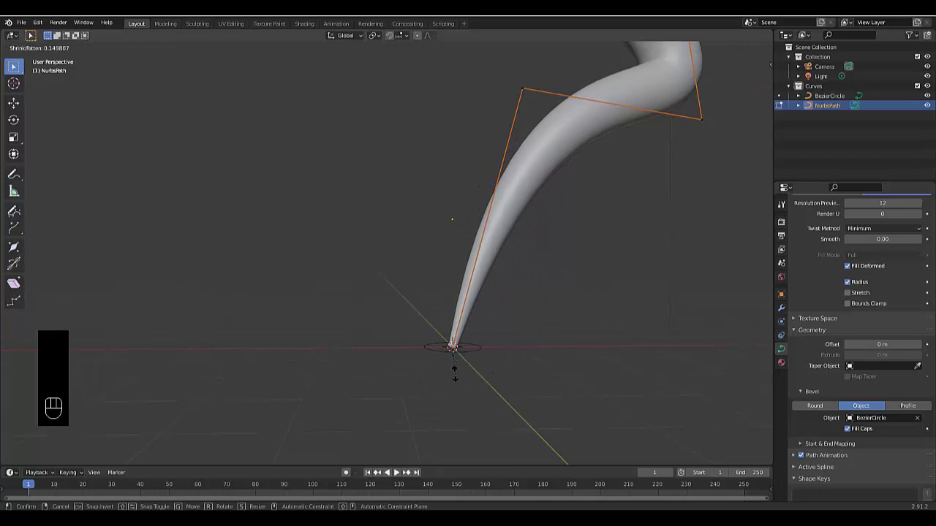
left_click(453, 368)
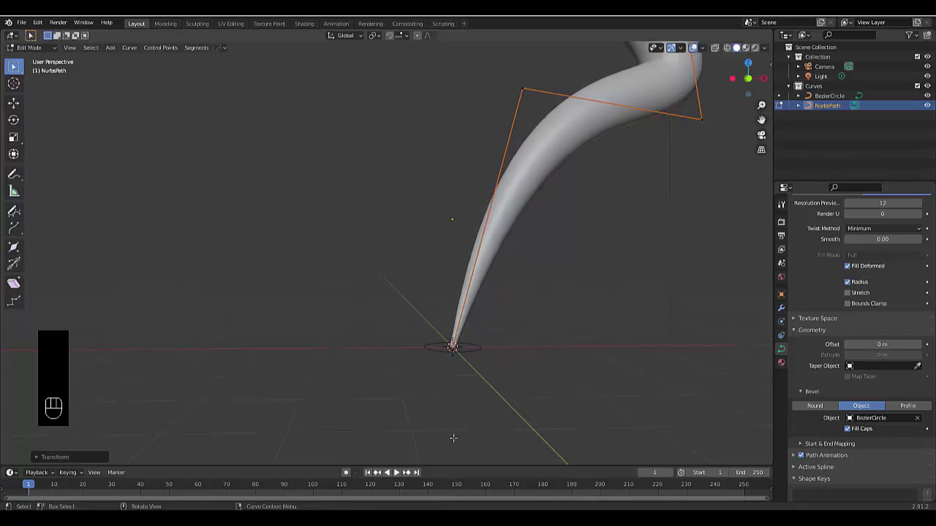
Try rotating the path's upper end point, and enlarge the curve radius there slightly
middle_click_drag(453, 439, 497, 256)
scroll(466, 239, "up", 3)
left_click_drag(448, 243, 471, 261)
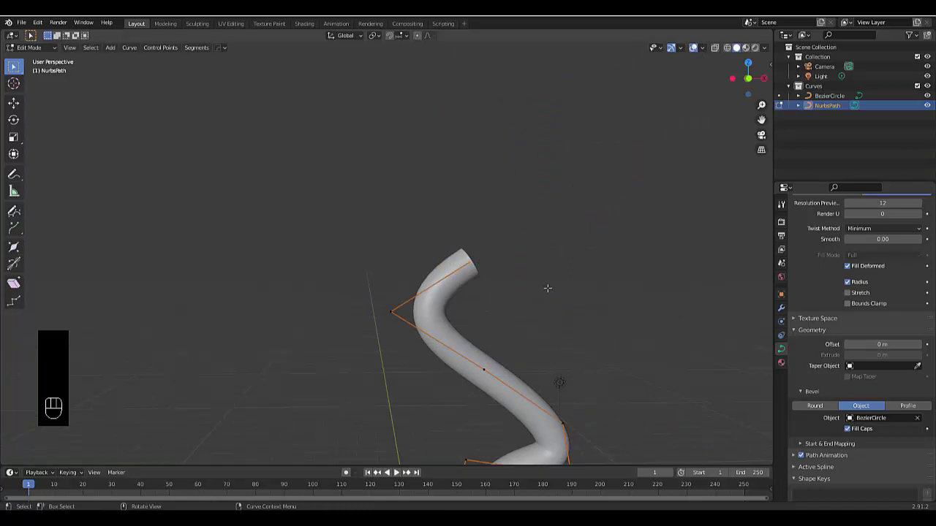
key("r")
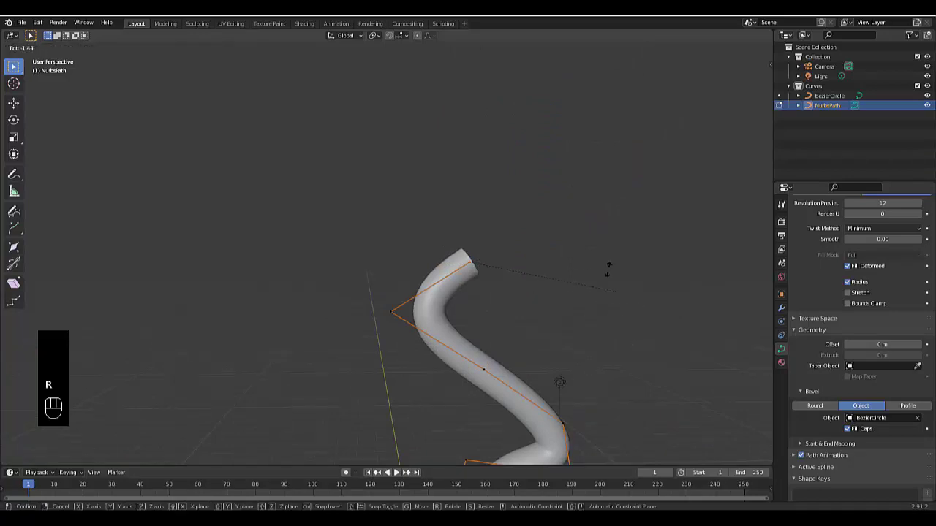
left_click(593, 205)
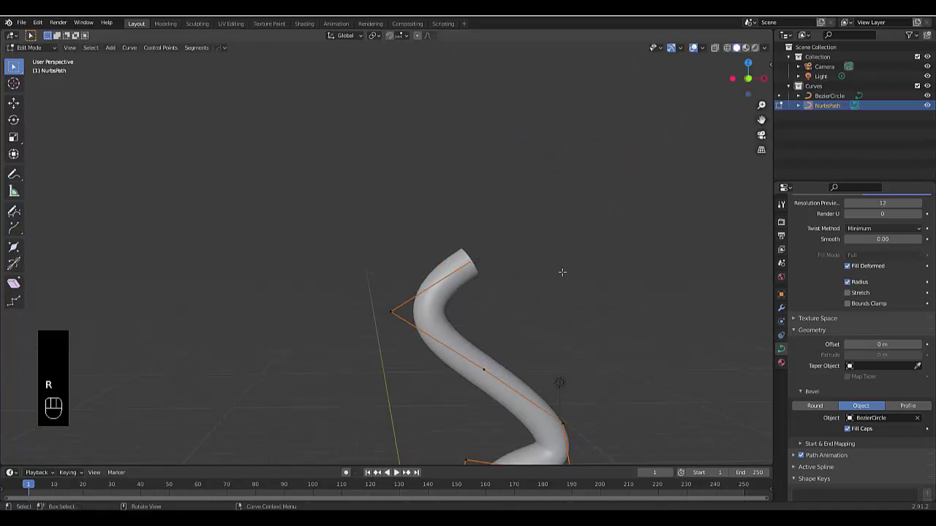
key("alt+s")
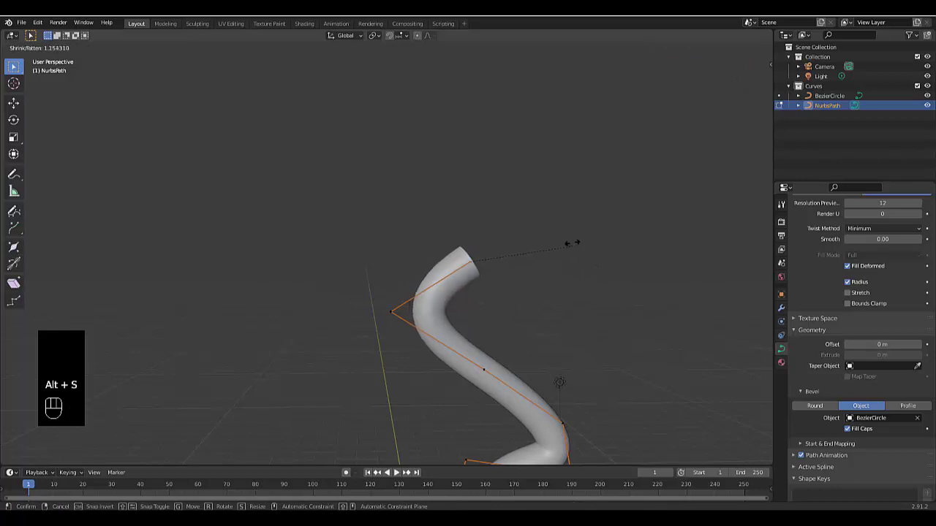
left_click(409, 267)
Move the control point next to the upper end up and left, and the following one far left to widen the bend
left_click_drag(360, 272, 427, 349)
key("g")
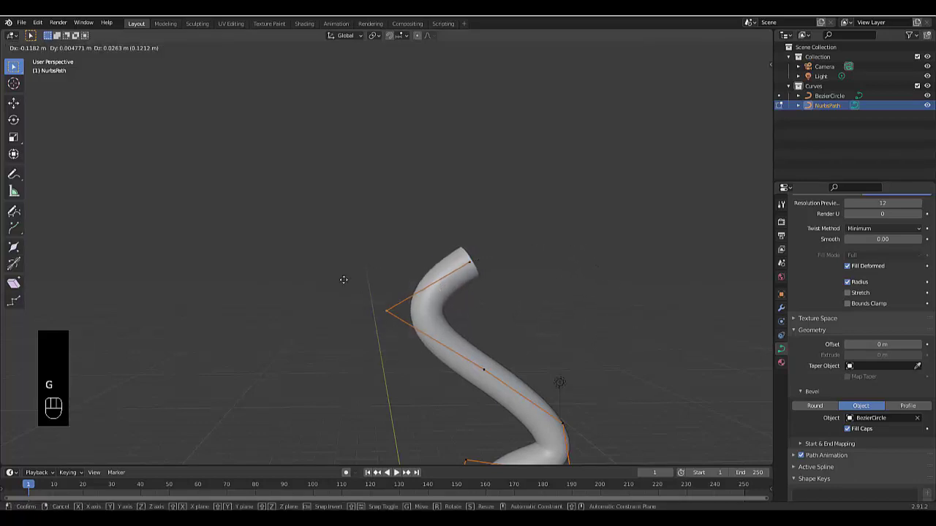
left_click(349, 240)
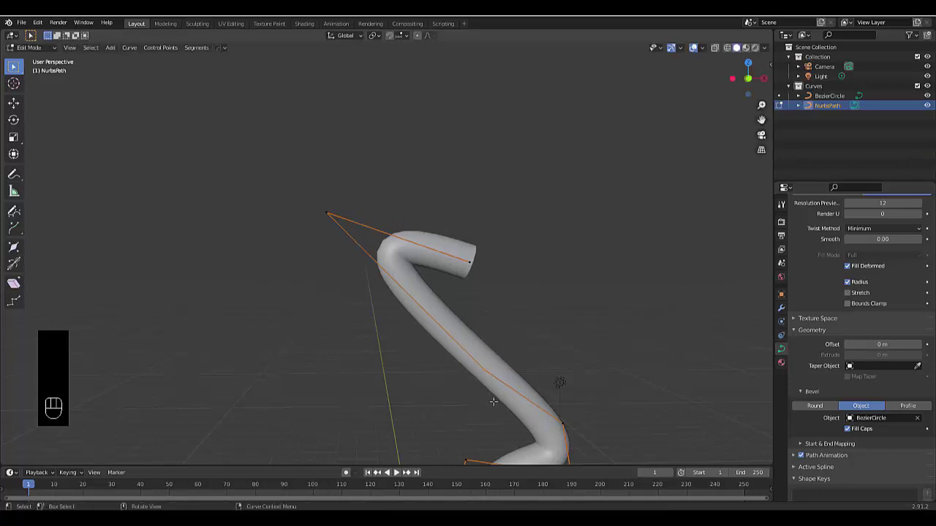
key("g")
left_click(308, 347)
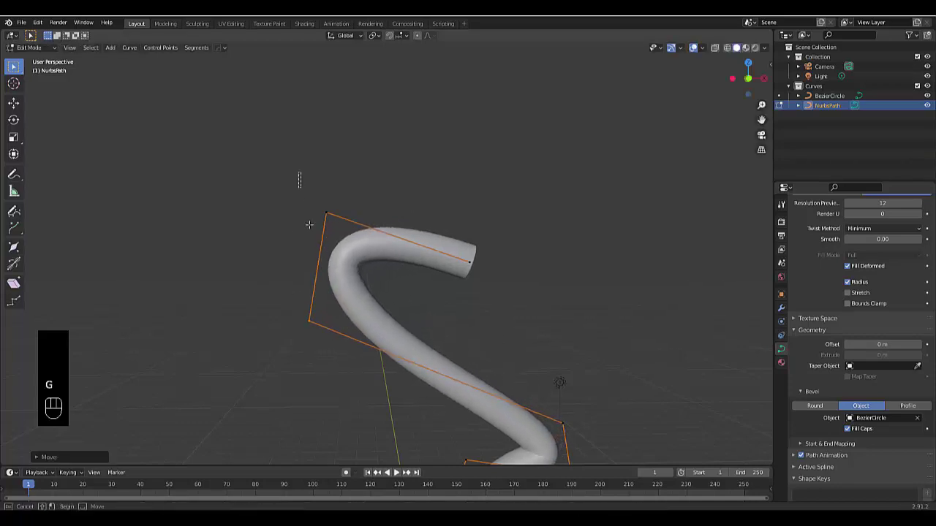
Enlarge the curve radius at the two control points of the upper left bend
left_click(326, 214)
key("alt+s")
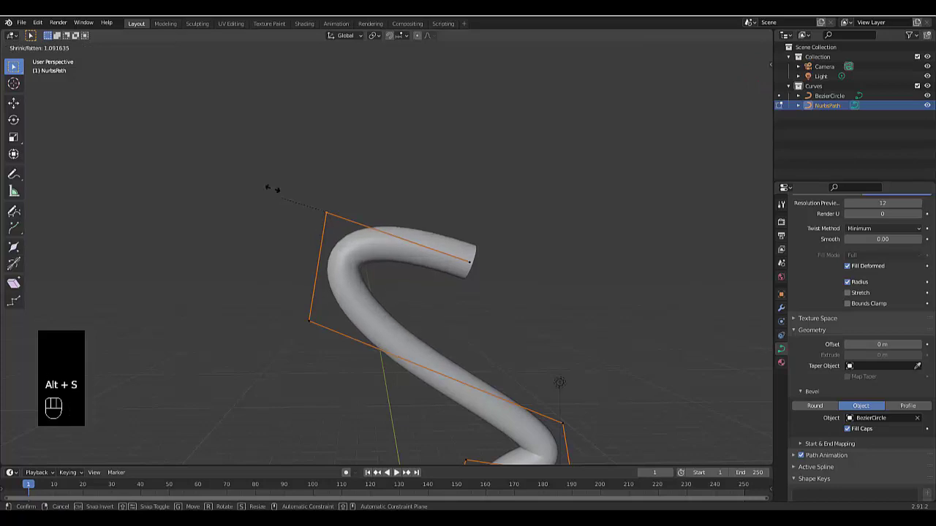
left_click(259, 176)
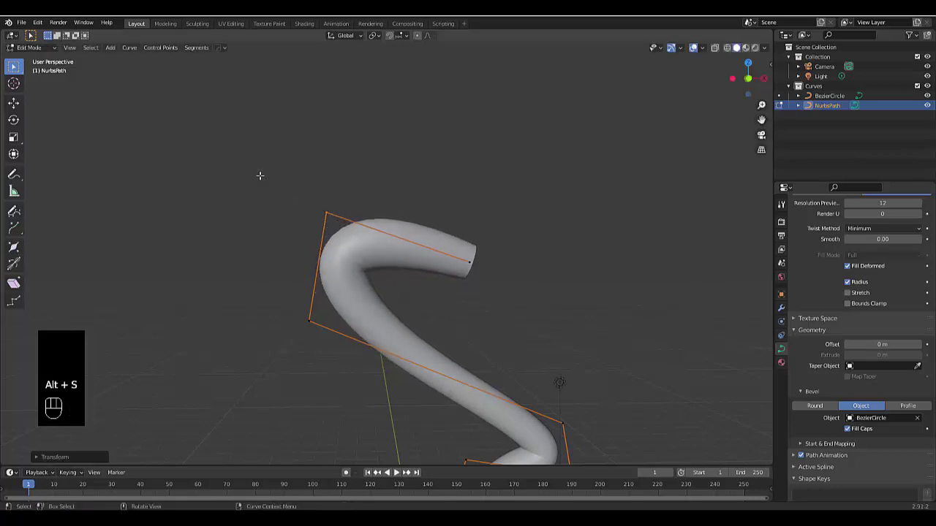
left_click(312, 344)
key("alt+s")
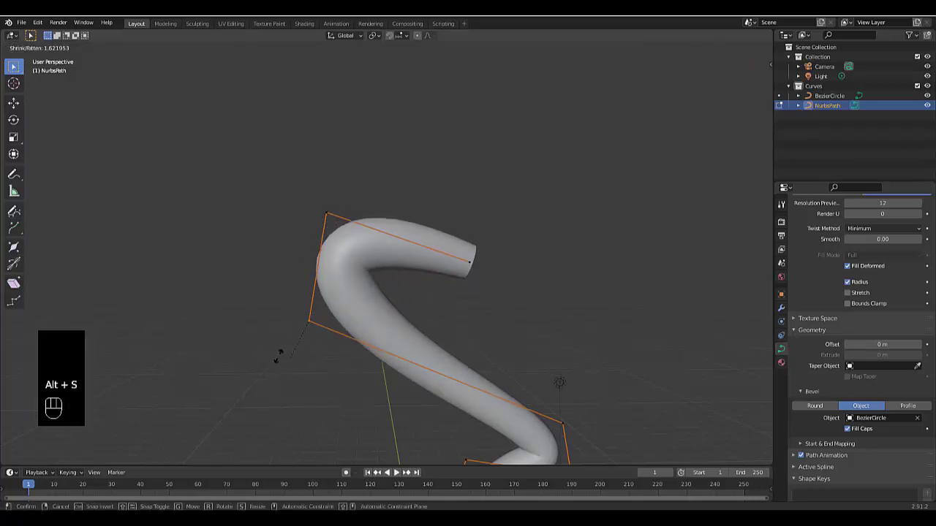
left_click(270, 357)
Thicken the tube at the upper control point of the right-hand bend and move that point up
middle_click_drag(461, 371, 512, 324)
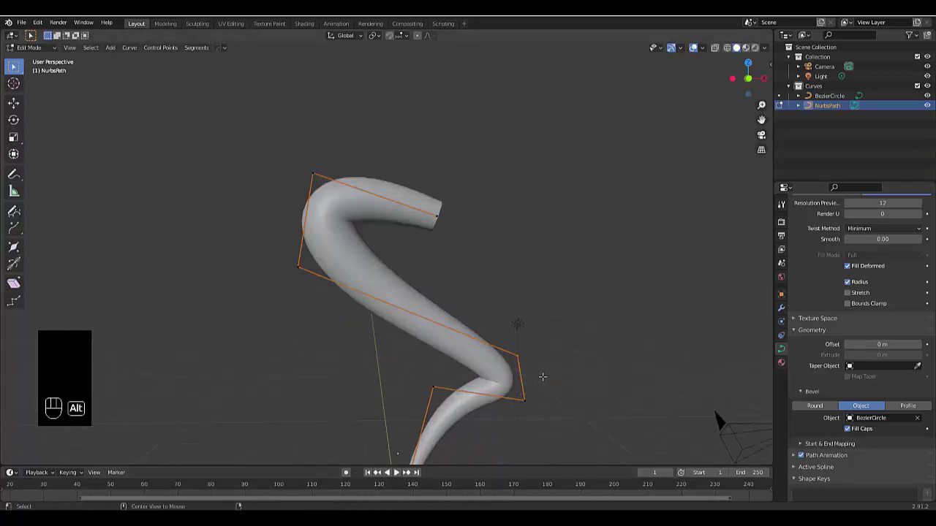
key("alt+s")
left_click(516, 334)
key("g")
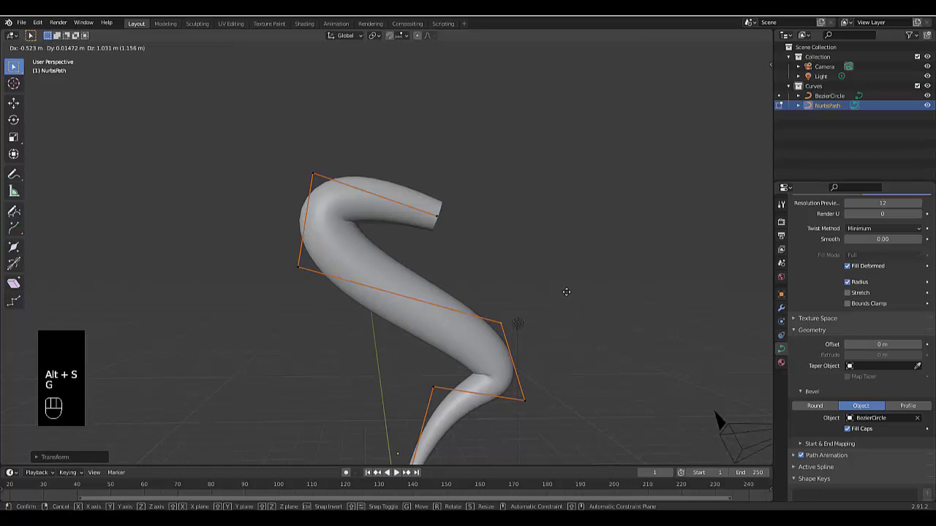
left_click(582, 251)
Move the path's last two control points together up and to the right
left_click(313, 174)
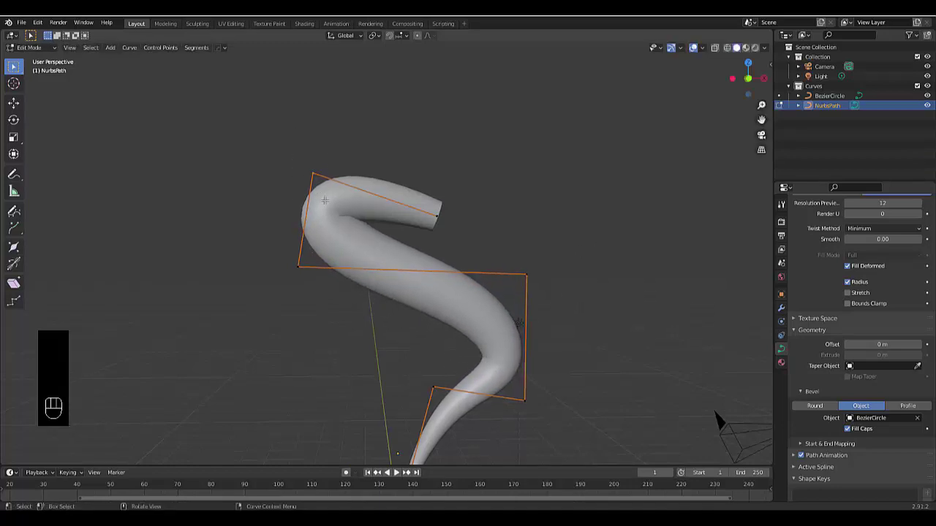
left_click_drag(421, 173, 473, 232, "shift")
key("g")
left_click(546, 188)
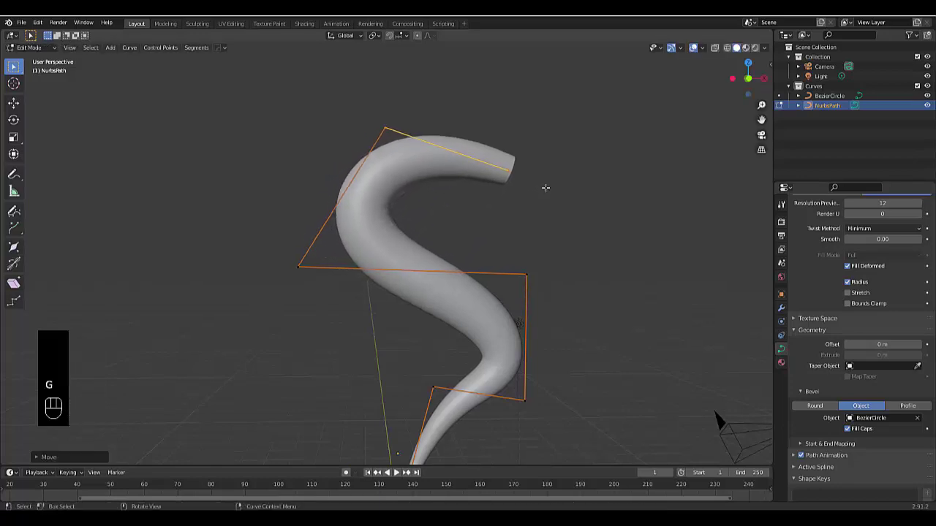
Shift the control point before the upper end left and slightly up, and enlarge its curve radius
left_click_drag(352, 110, 414, 160)
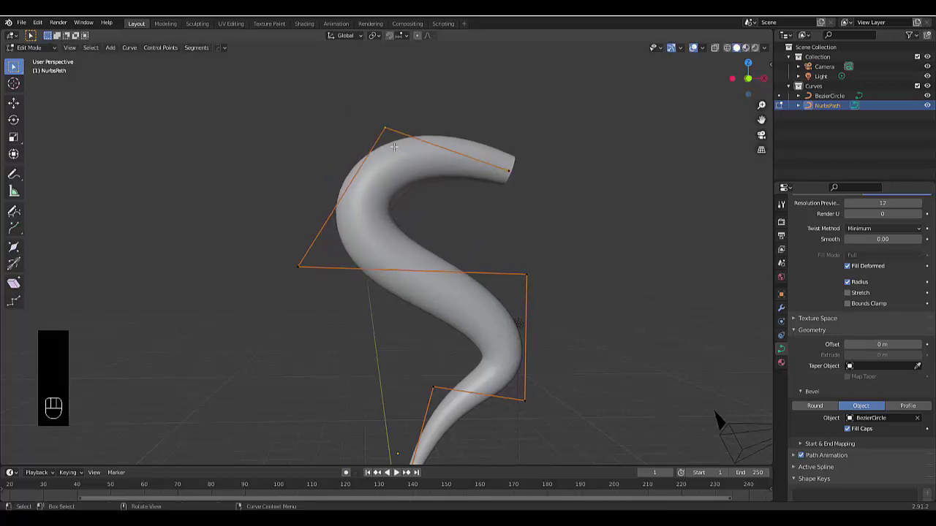
key("g")
left_click(359, 130)
key("alt+s")
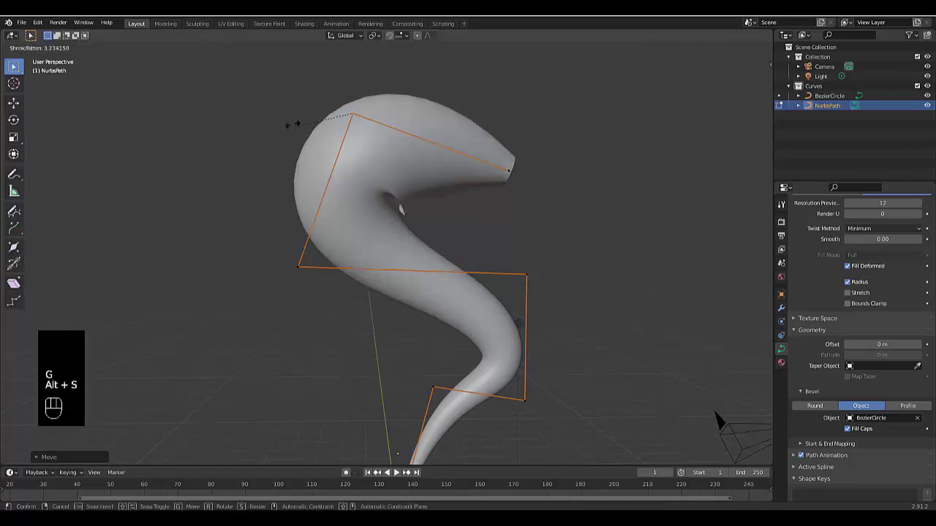
left_click(348, 139)
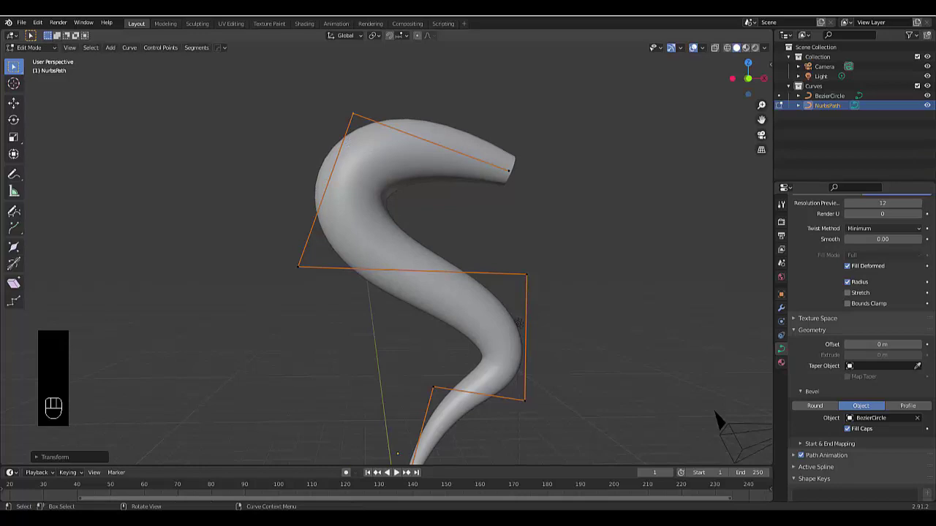
Reduce the curve radius at the left control point of the middle span and enlarge it at the right one
key("alt+s")
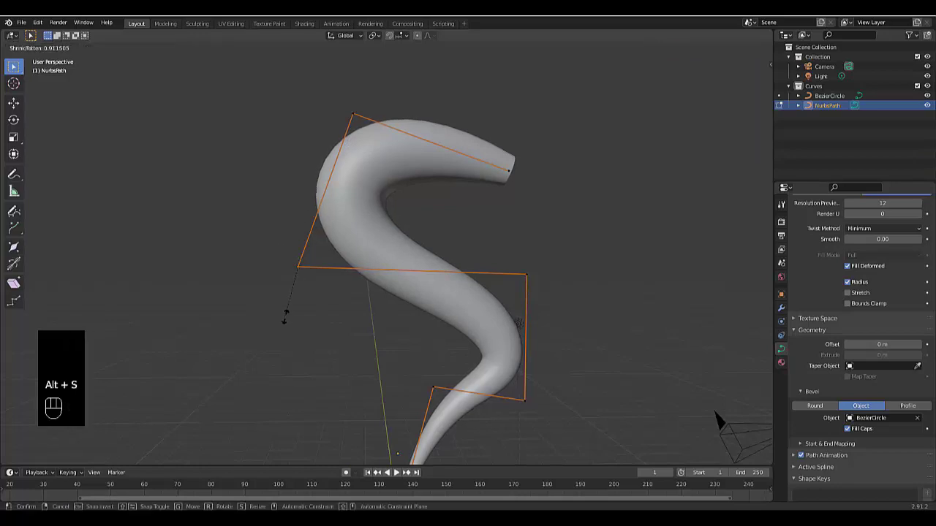
left_click(309, 275)
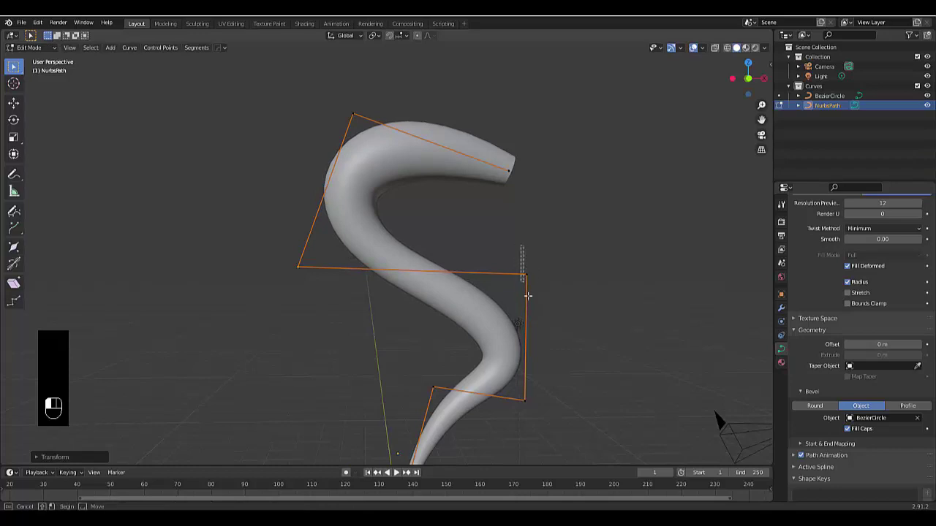
key("alt+s")
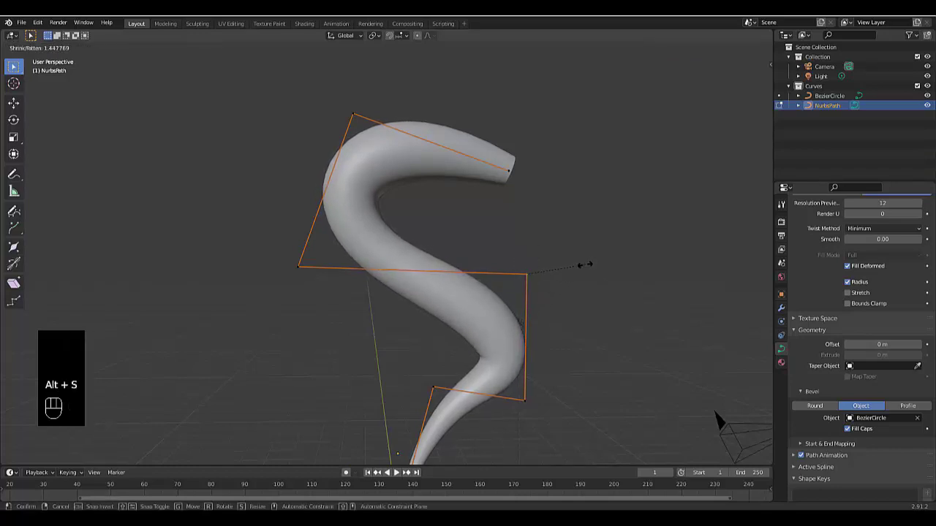
Adjust the curve radius at the first control point above the tube's pointed base
left_click(416, 378)
key("alt+s")
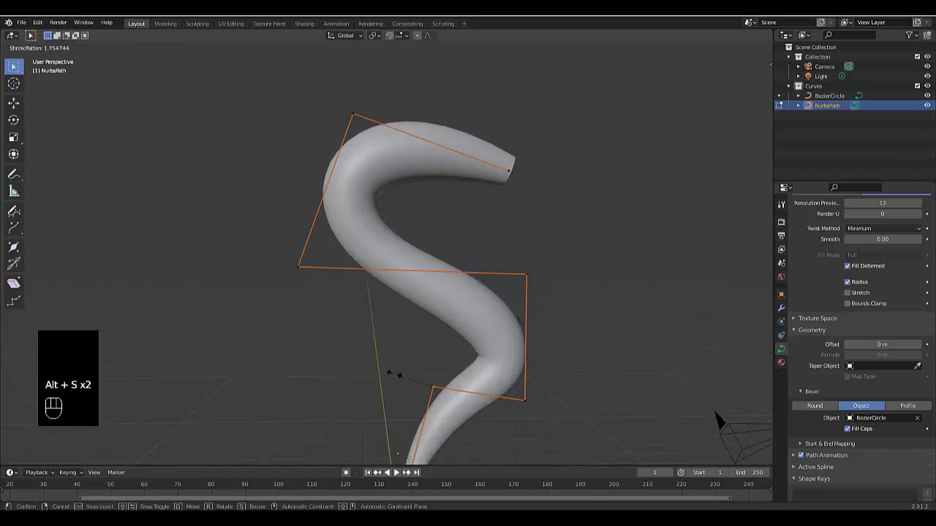
left_click(422, 385)
scroll(543, 393, "down", 2)
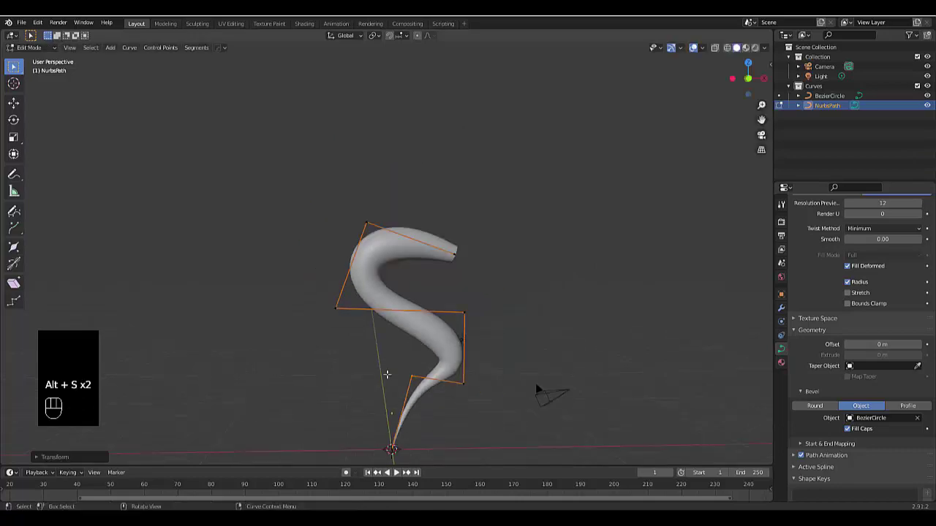
middle_click_drag(508, 359, 417, 415)
scroll(417, 414, "up", 3)
scroll(435, 380, "down", 3)
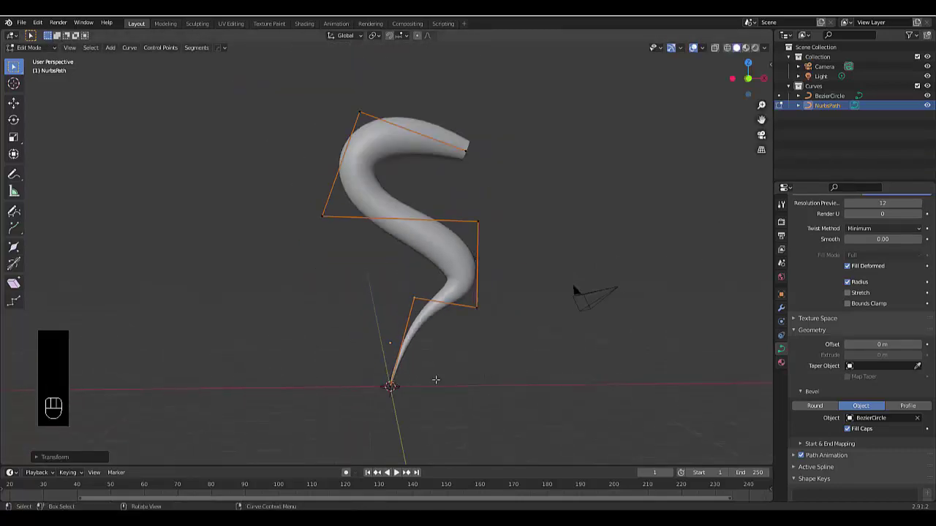
Return to Object Mode, reveal the path's Start & End Mapping settings and enlarge the timeline area
key("Tab")
left_click(351, 376)
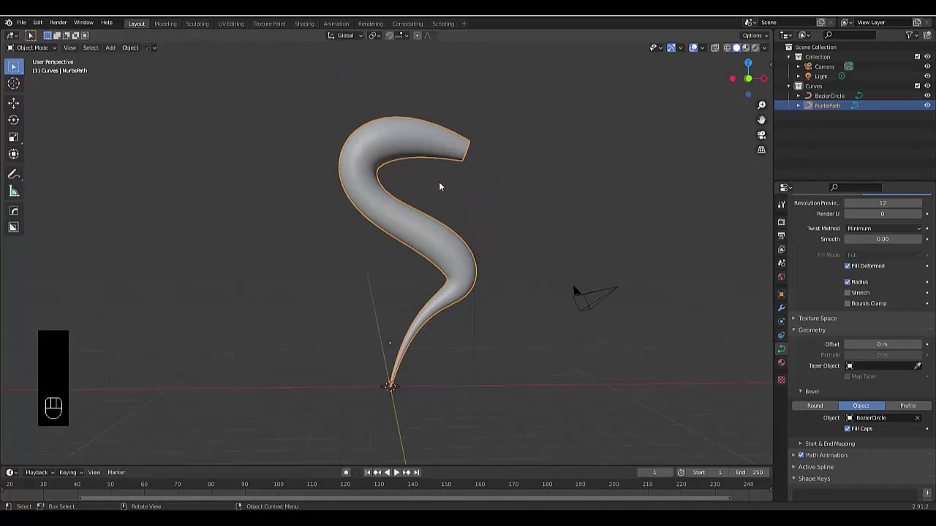
middle_click_drag(432, 244, 430, 291)
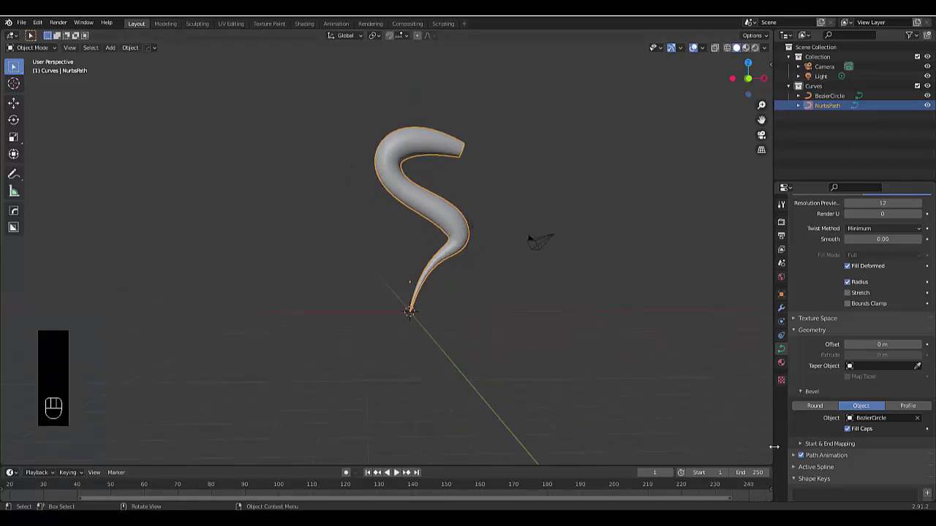
left_click(821, 444)
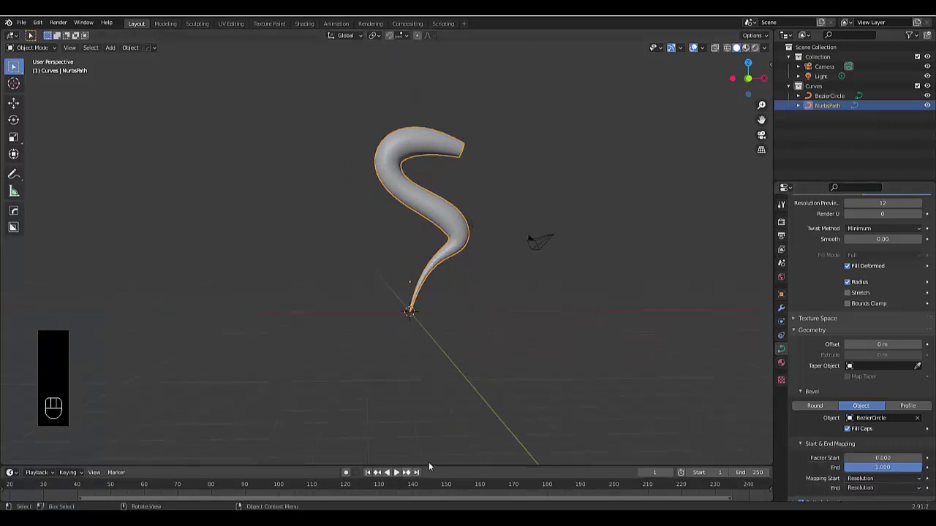
left_click_drag(435, 466, 410, 324)
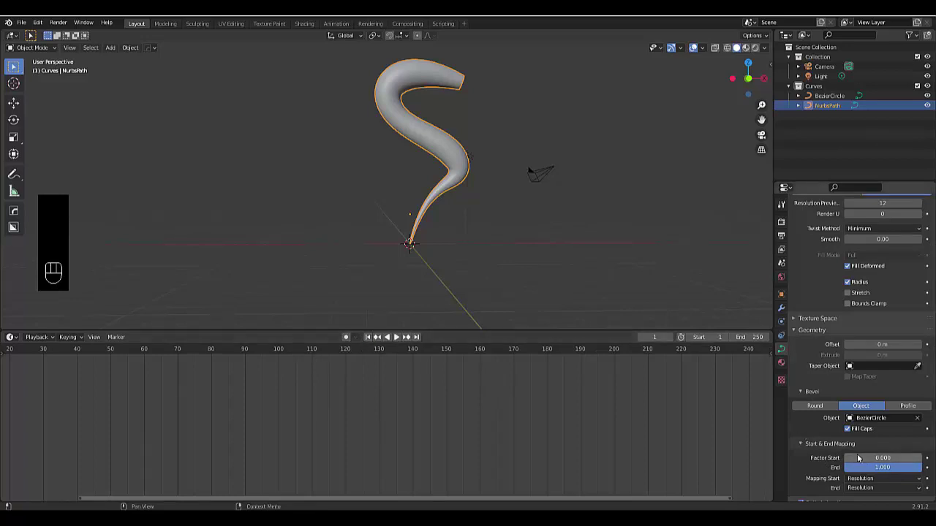
Set the bevel's Factor Start to 1.000 and keyframe that value at frames 1 and 100
left_click_drag(849, 458, 906, 459)
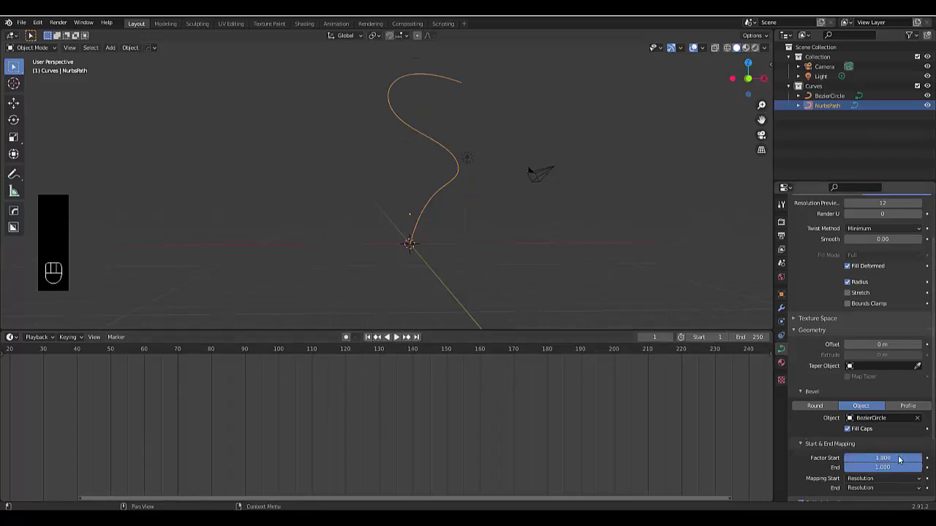
key("i")
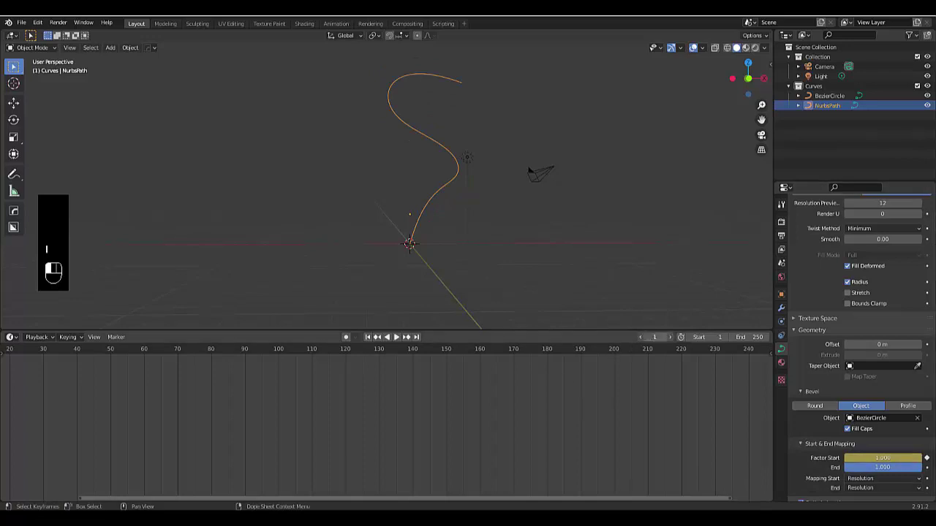
key("Return")
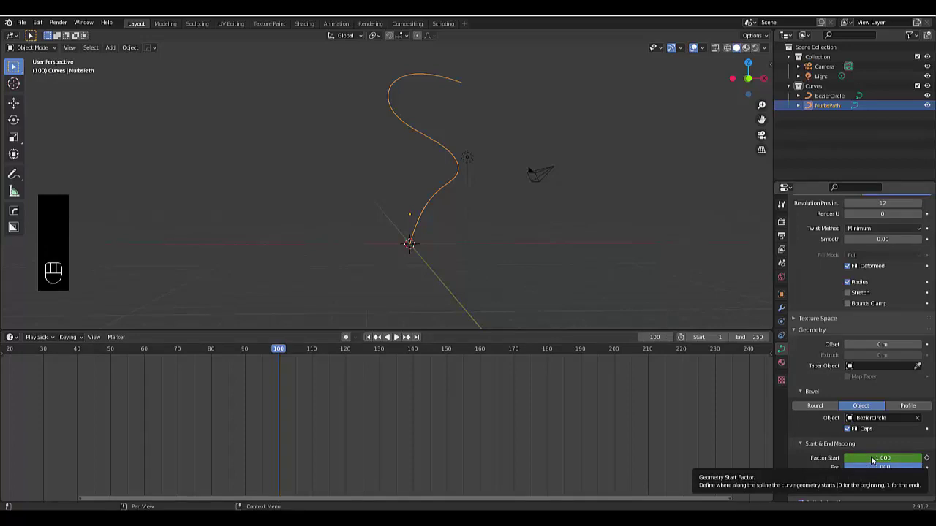
key("i")
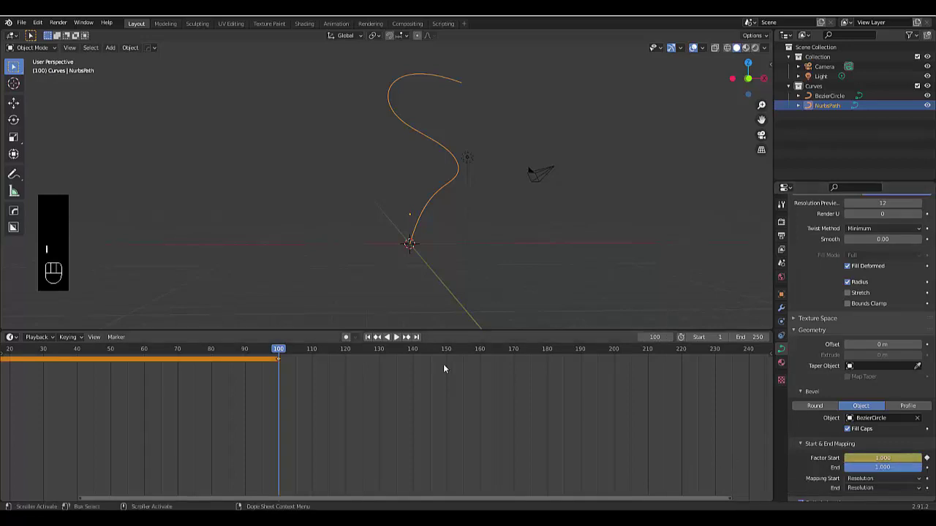
Play the animation twice from the first frame to check how the tube grows
left_click(368, 337)
key("space")
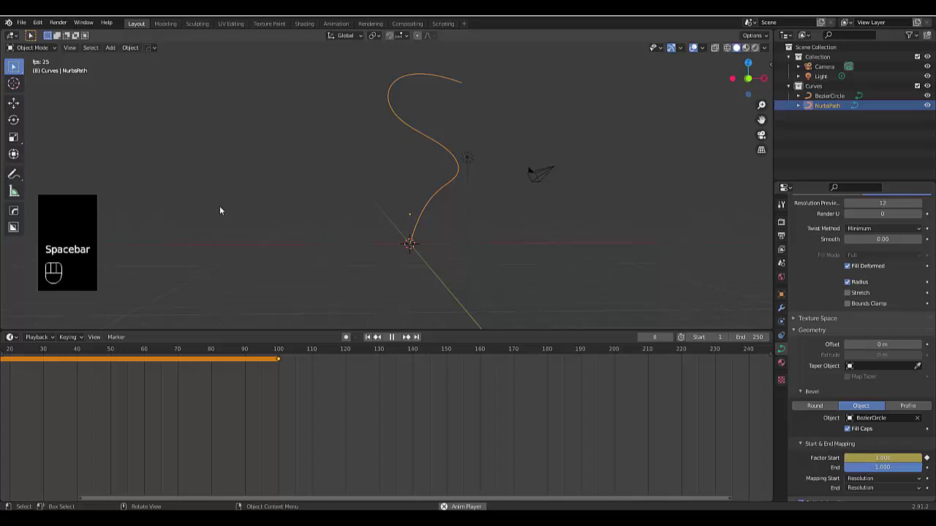
key("space")
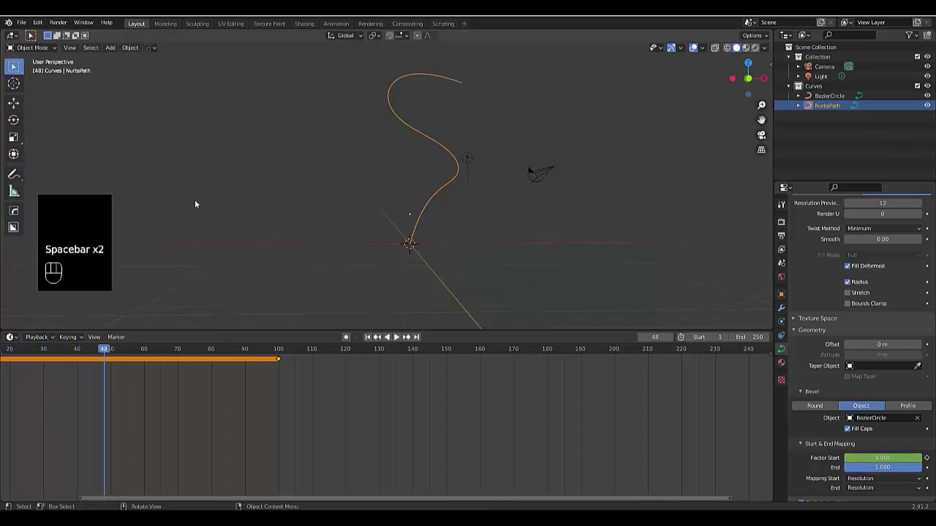
key("Tab")
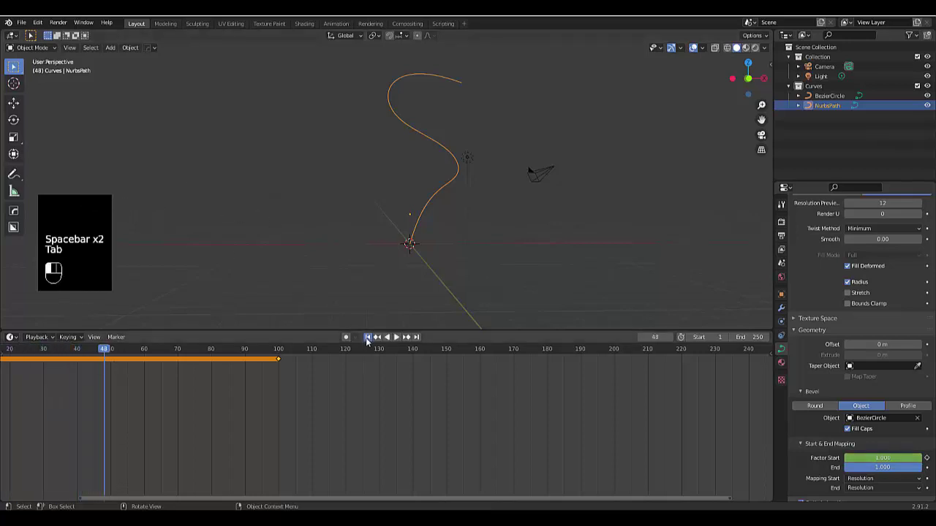
left_click(368, 337)
key("space")
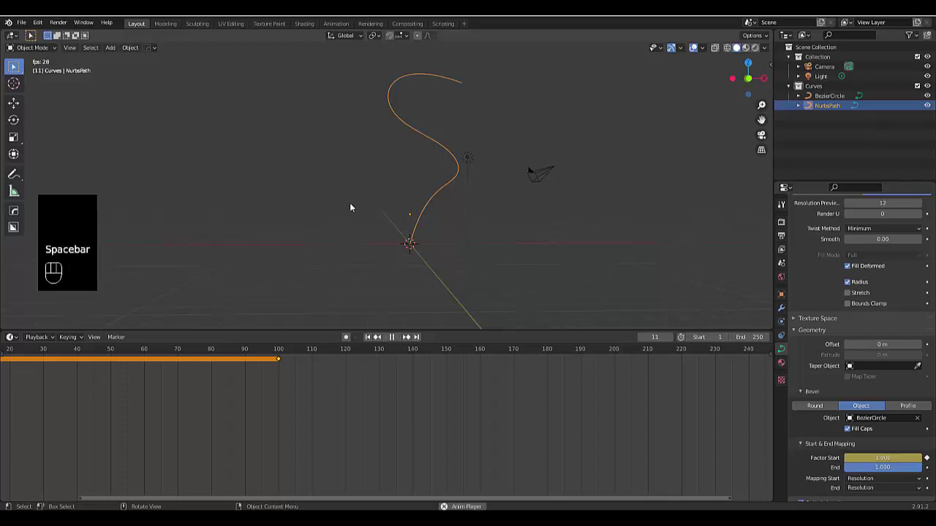
key("space")
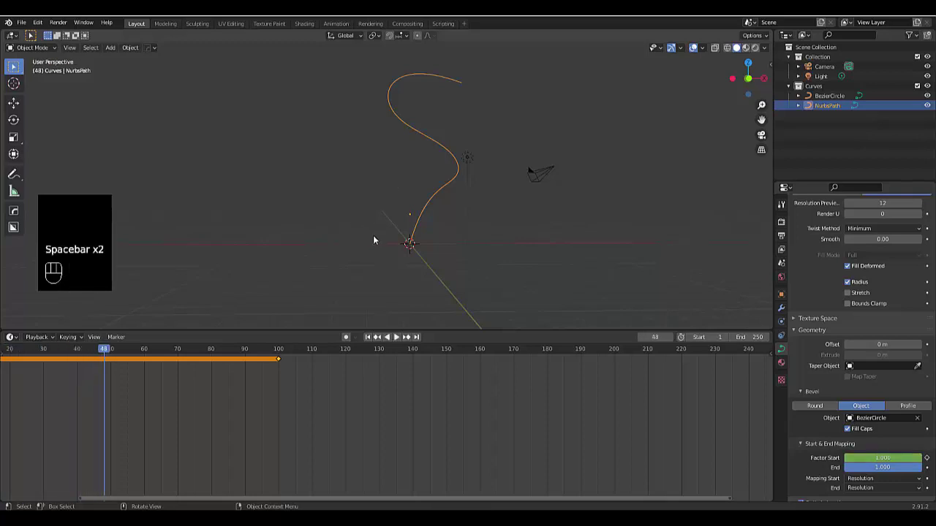
Deselect the path in front view and keyframe Factor Start at 1.000 on frame 1
left_click(383, 234)
middle_click_drag(366, 234, 310, 277)
key("KP_1")
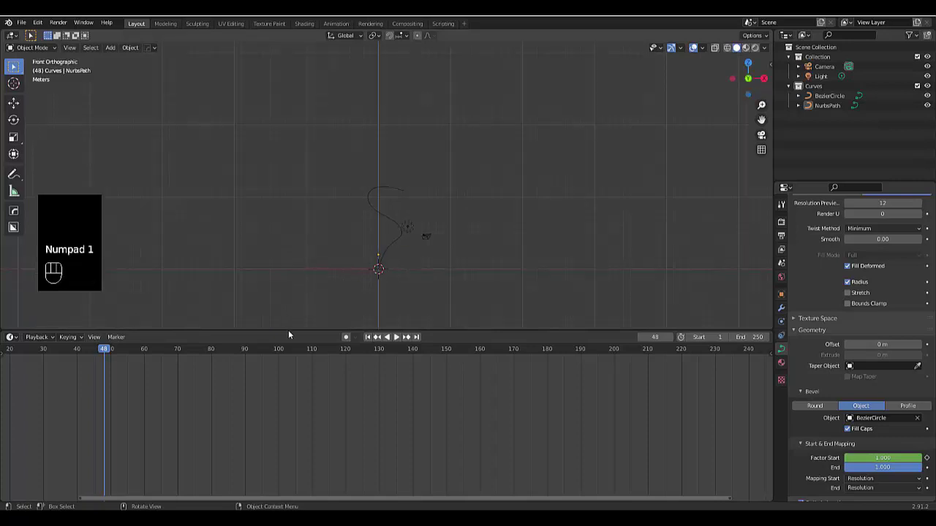
left_click(368, 337)
scroll(346, 439, "down", 3)
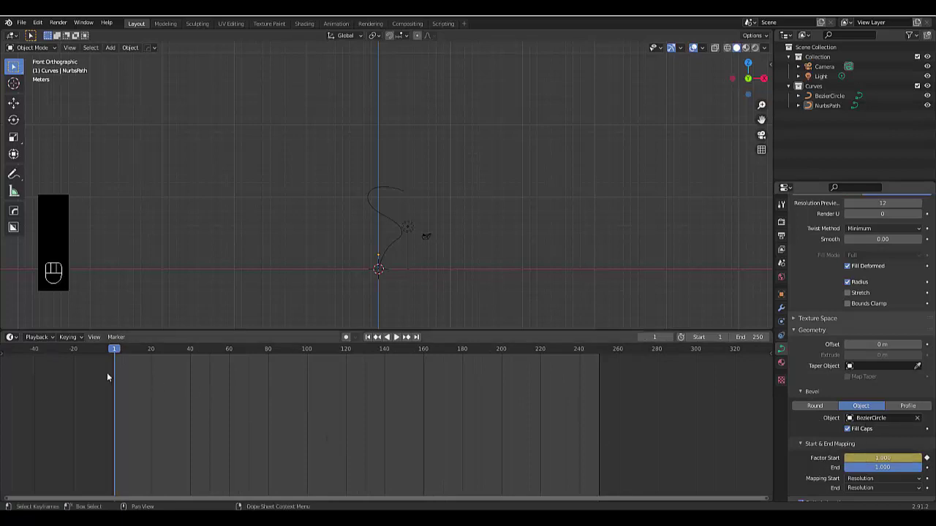
mouse_move(901, 458)
left_mouse_down()
mouse_move(841, 457)
mouse_move(903, 458)
left_mouse_up()
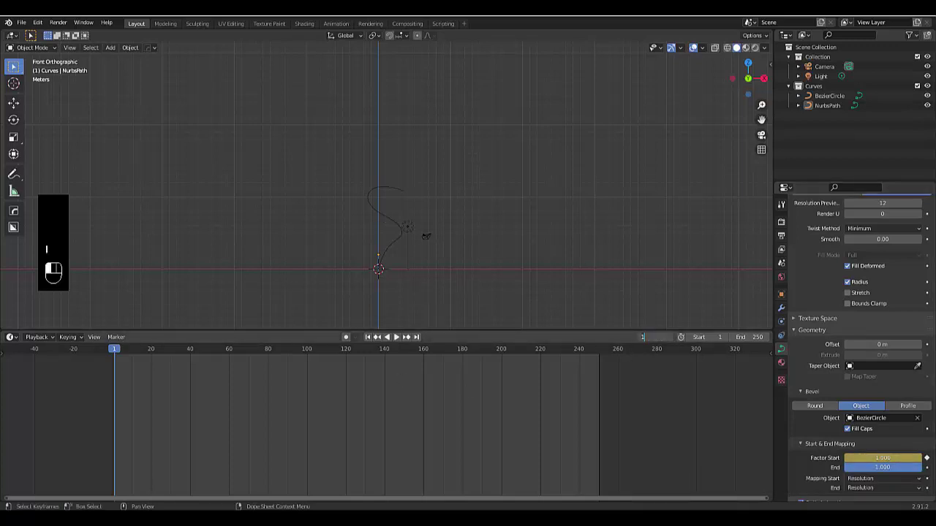
Go to frame 100, set Factor Start to 0.000 and keyframe it
key("Return")
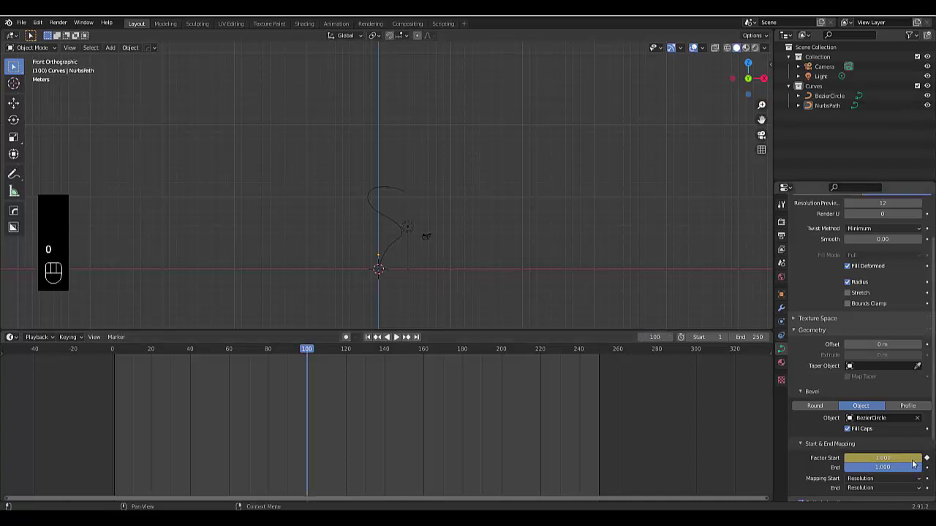
left_click_drag(912, 458, 862, 462)
key("i")
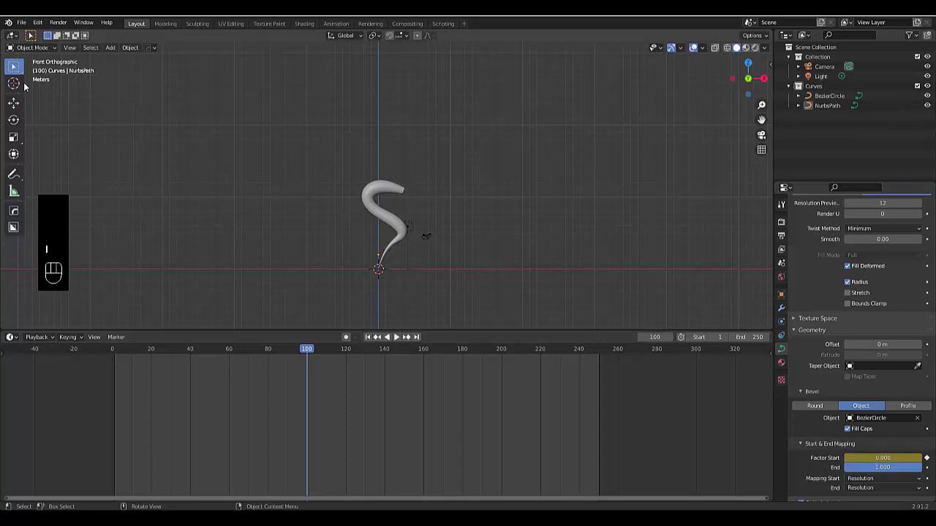
Play the animation from frame 1 past frame 100 to check the tube's growth
left_click(367, 337)
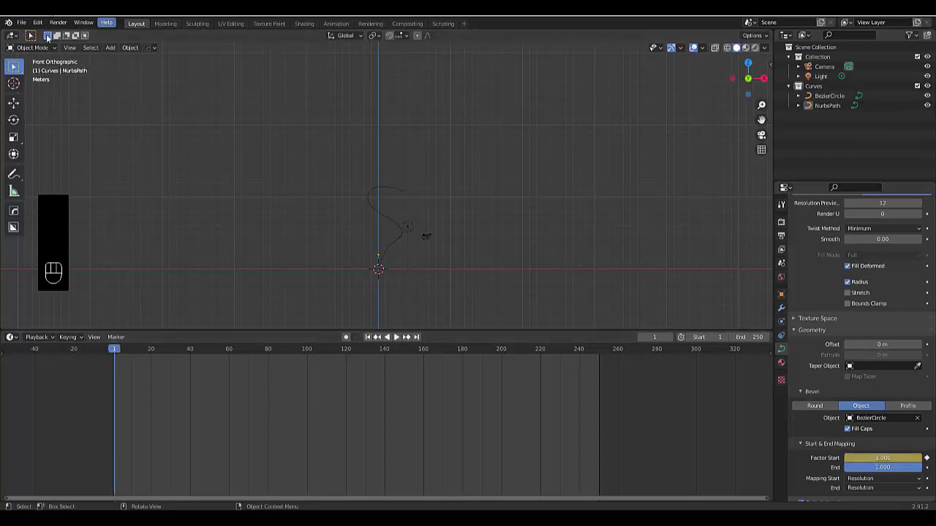
key("space")
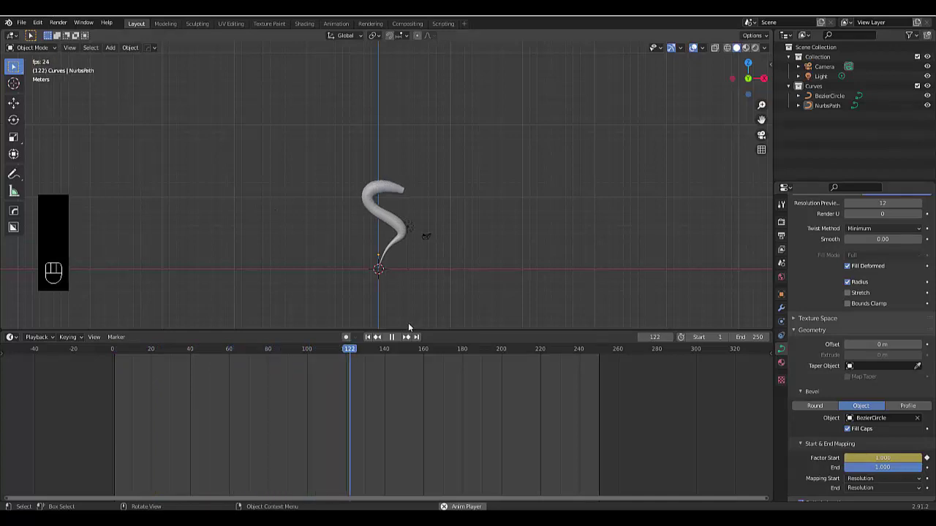
key("space")
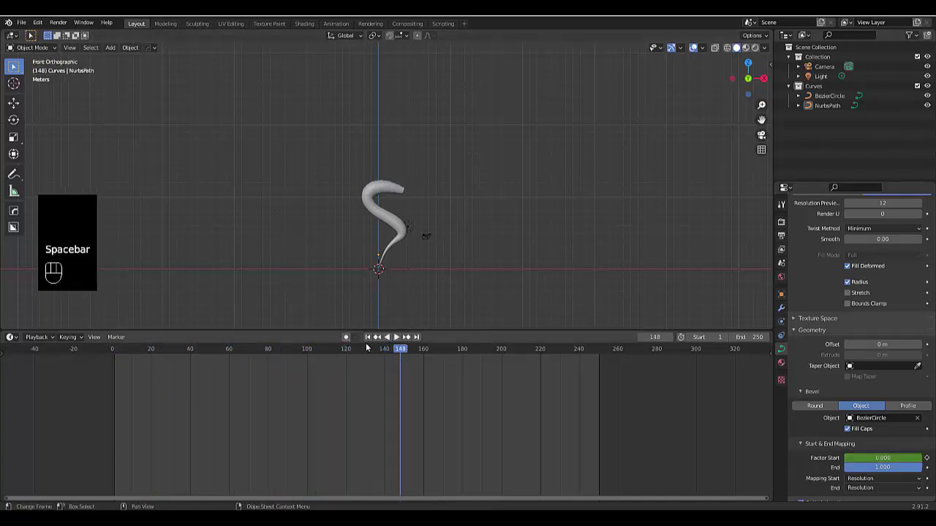